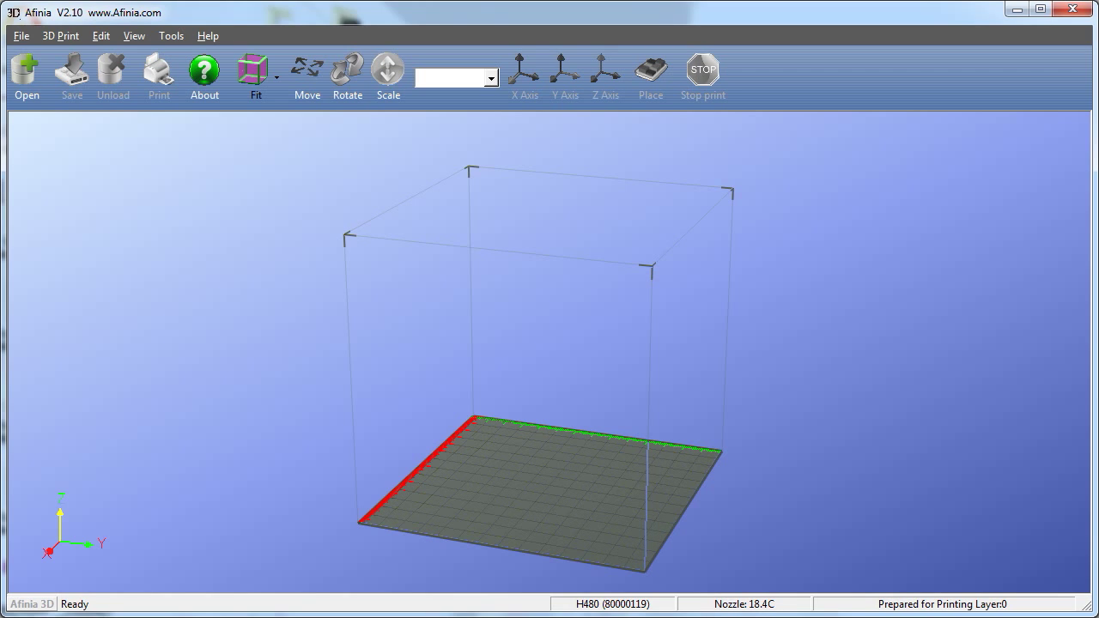
Load the Extruder Head Cover model and orbit the view around the platform.
left_click(24, 86)
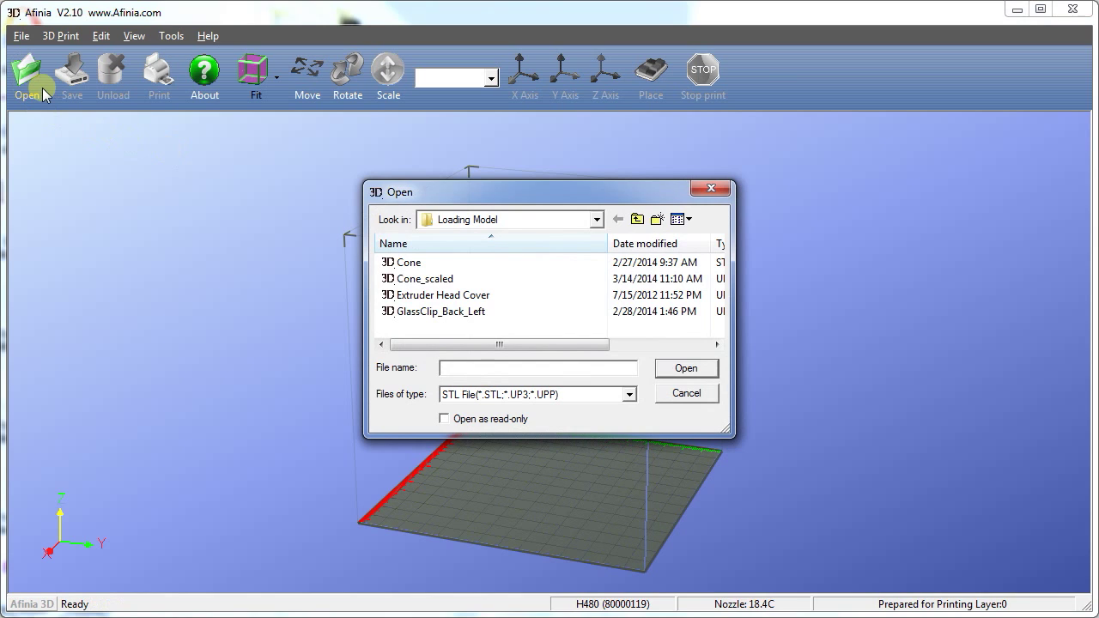
double_click(404, 294)
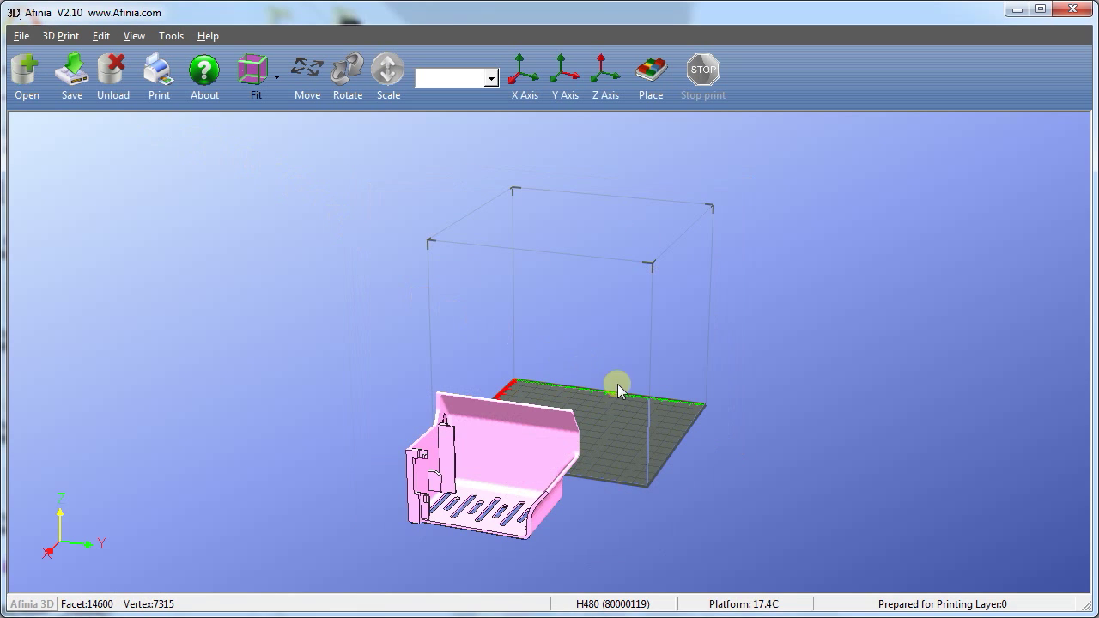
mouse_move(636, 434)
left_mouse_down()
mouse_move(596, 453)
mouse_move(519, 420)
mouse_move(521, 441)
mouse_move(613, 454)
mouse_move(629, 442)
left_mouse_up()
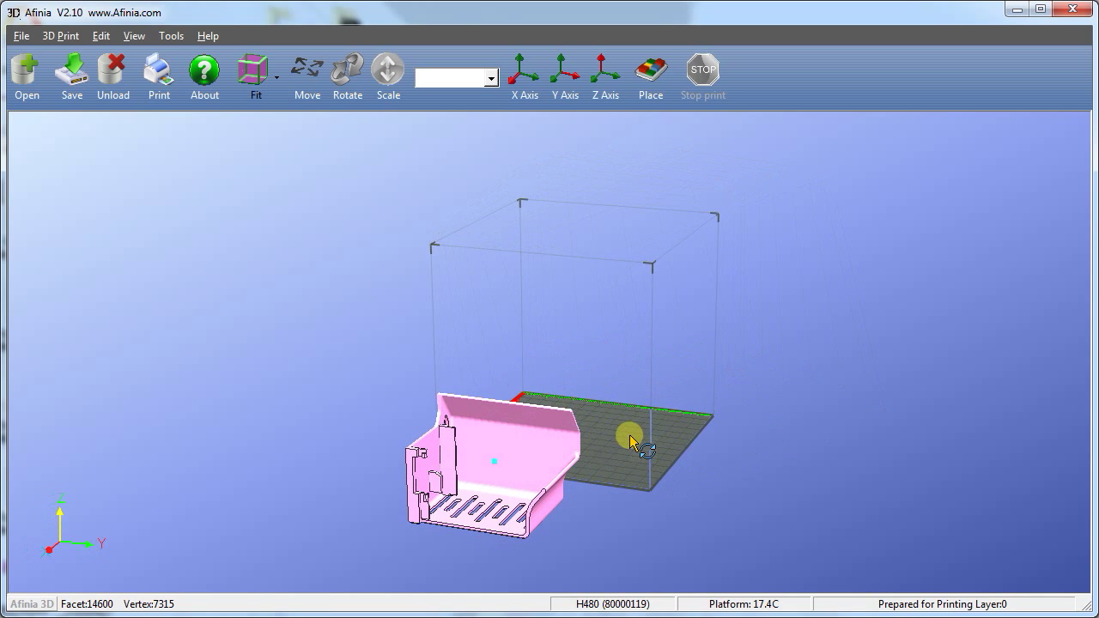
Unload the model and load the Extruder Head Cover again.
left_click(117, 83)
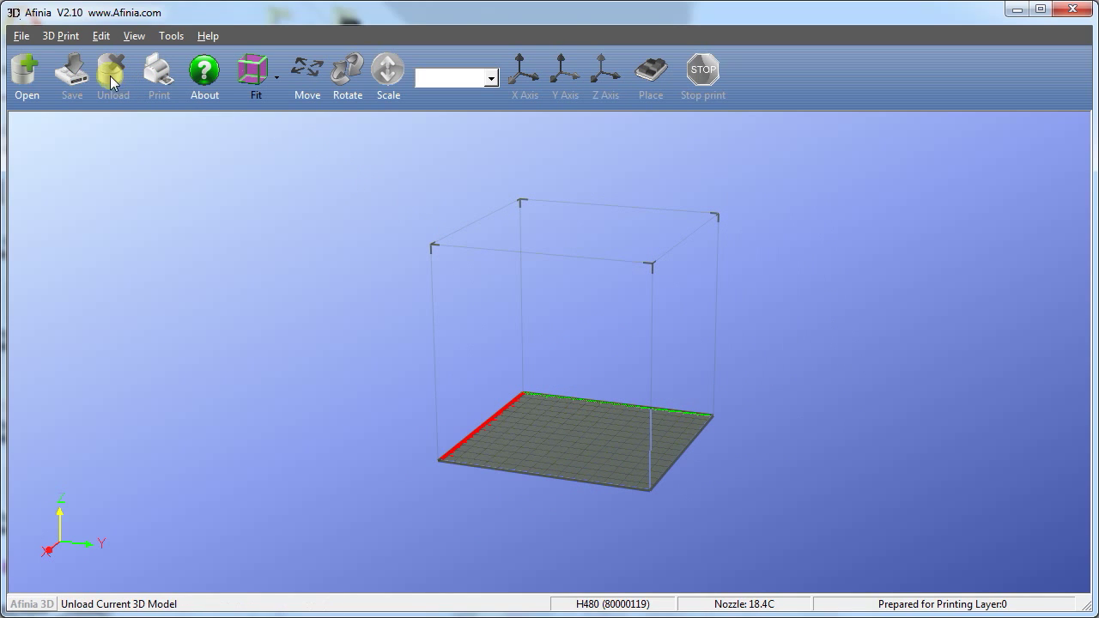
left_click(20, 36)
left_click(28, 84)
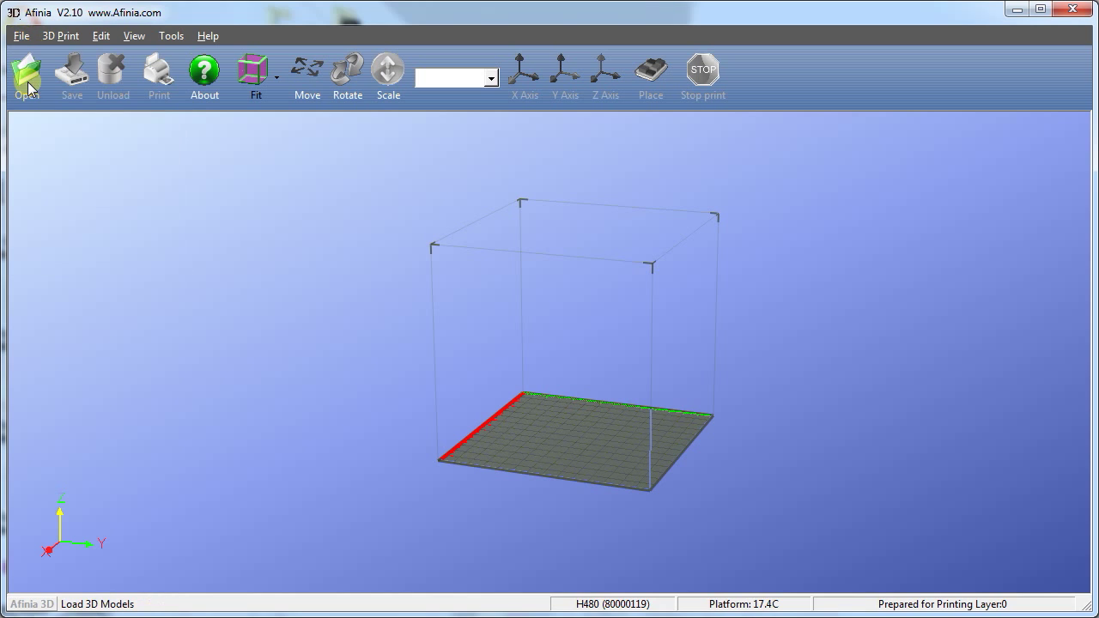
left_click(34, 81)
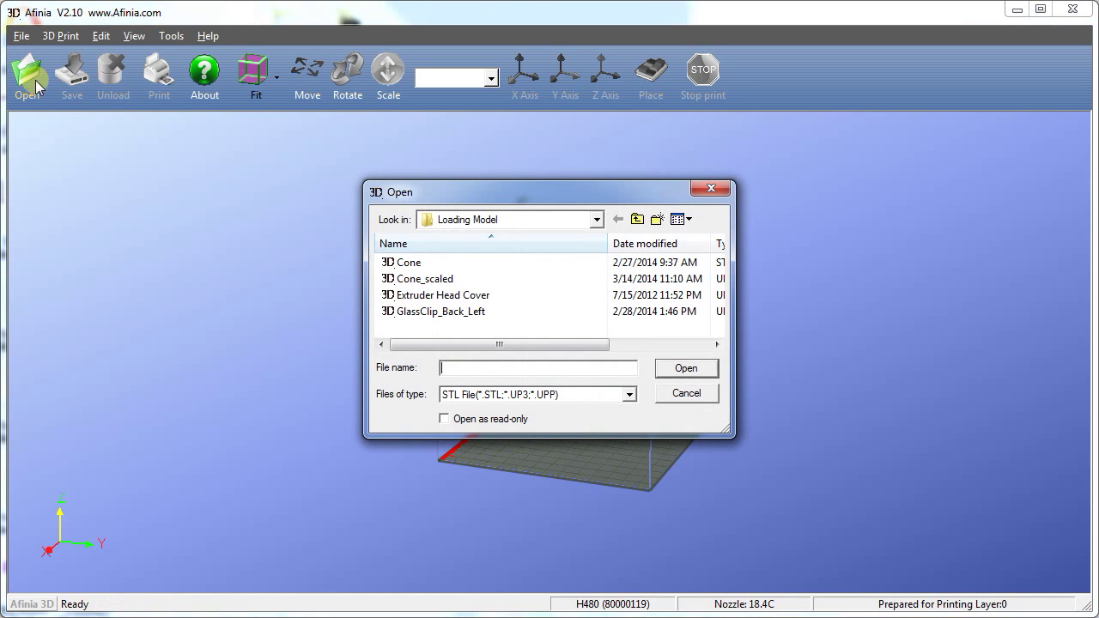
double_click(422, 295)
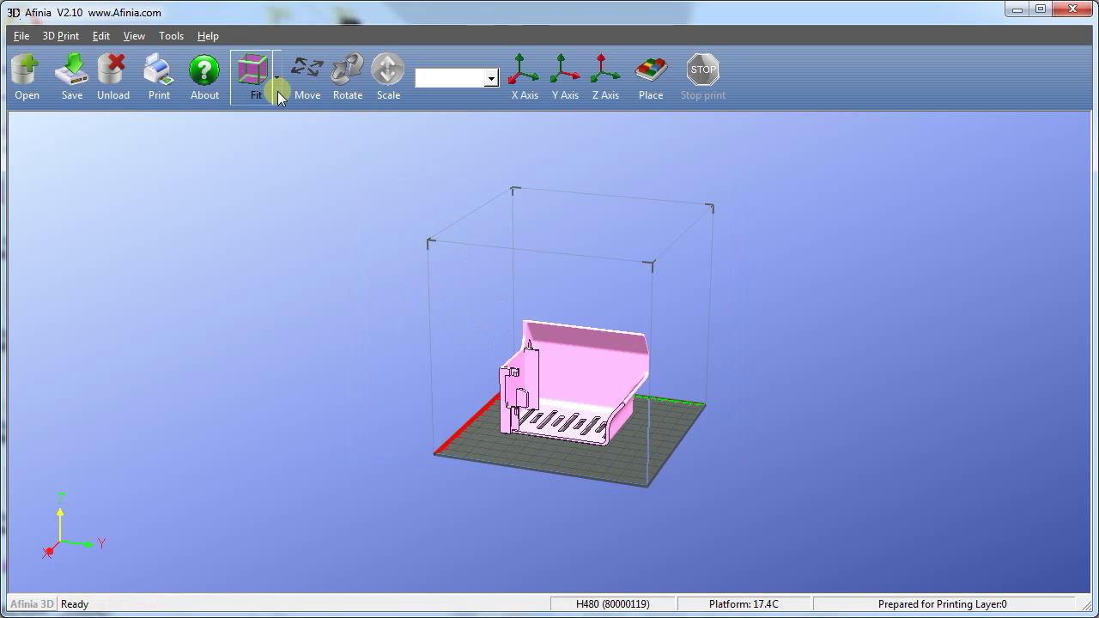
Place the cover on the platform, fit the view, and show its 56.30 x 83.00 x 63.88 mm info.
left_click(255, 76)
mouse_move(503, 410)
left_mouse_down()
mouse_move(490, 404)
mouse_move(483, 447)
mouse_move(502, 418)
left_mouse_up()
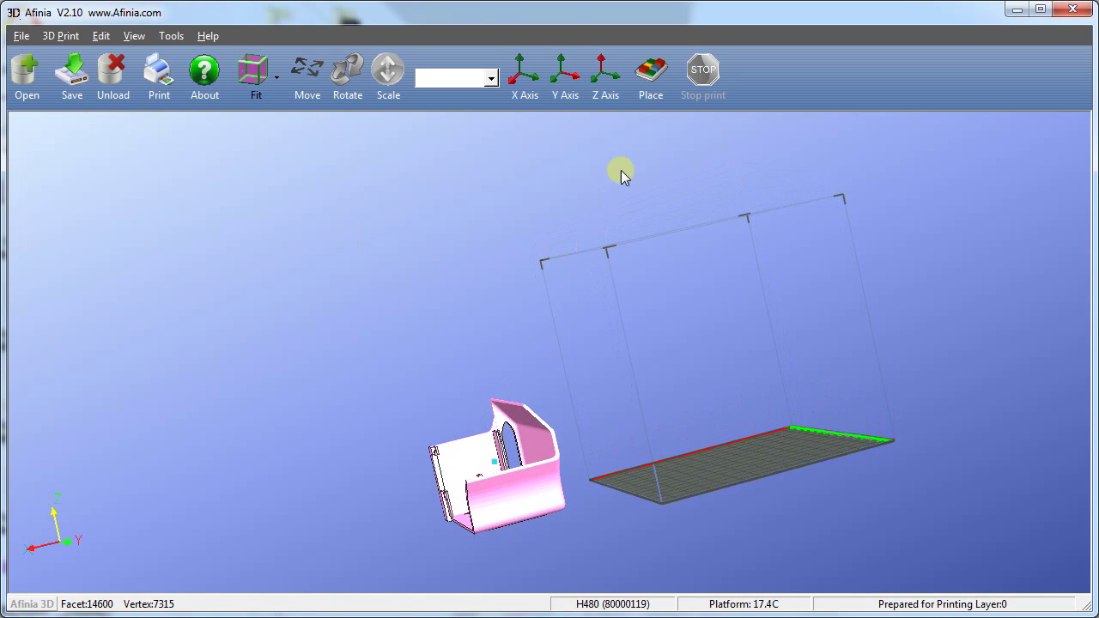
left_click(650, 86)
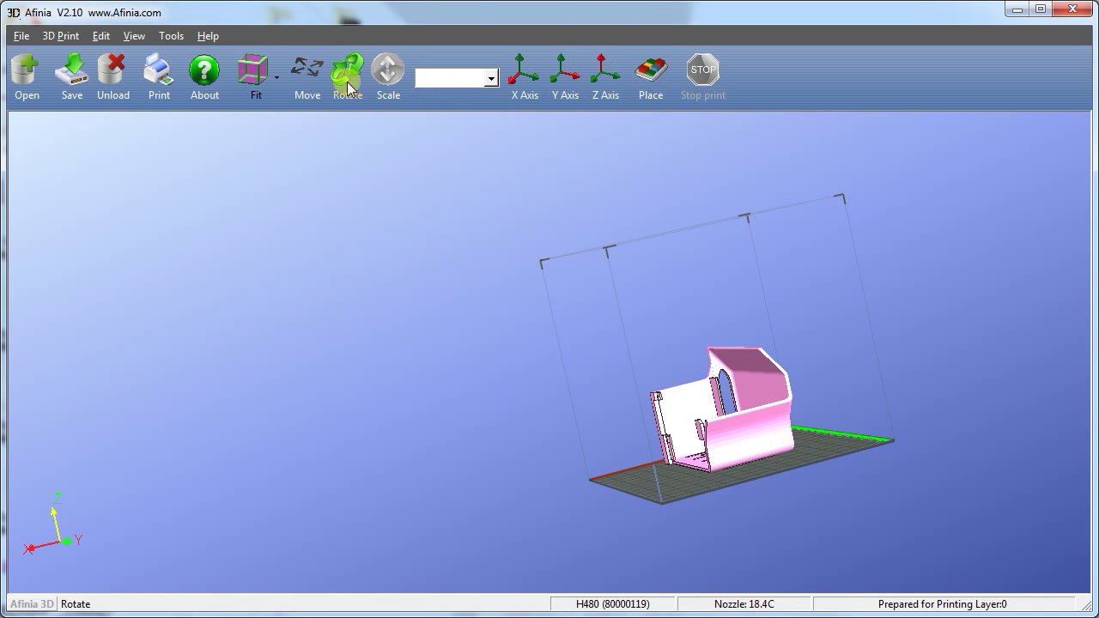
left_click(251, 85)
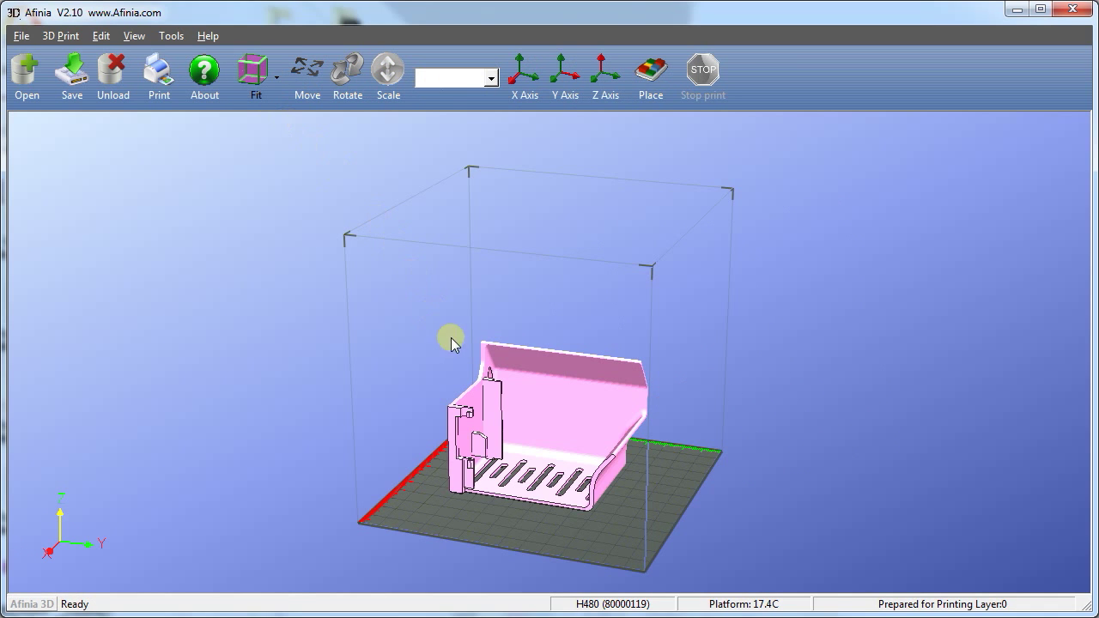
left_click(518, 419)
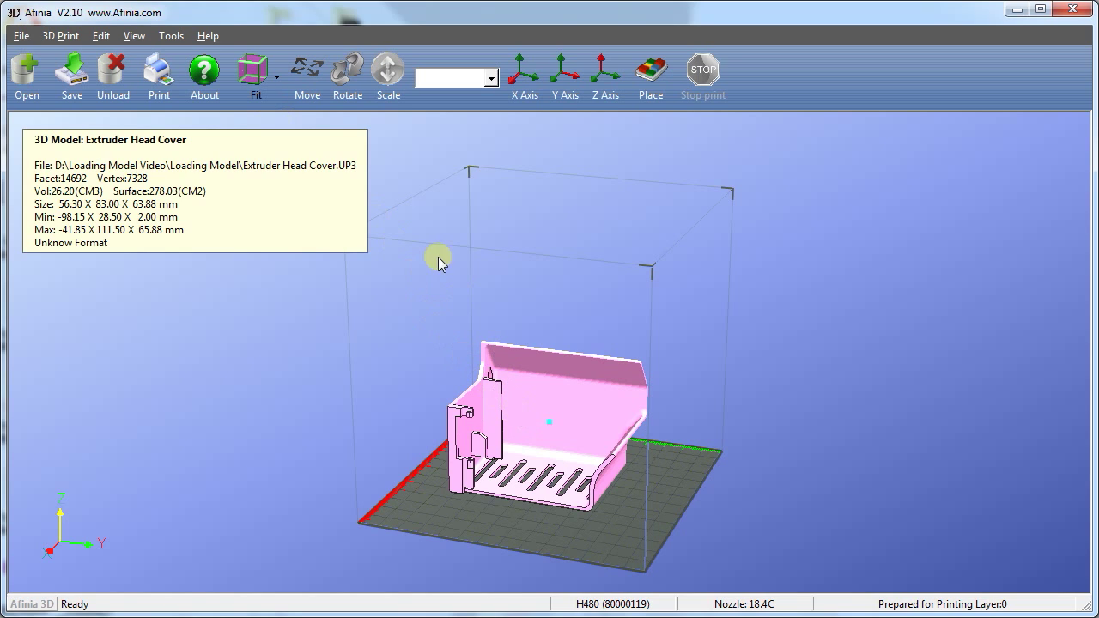
Move the cover three steps of 10 along X and three along Y.
left_click(313, 84)
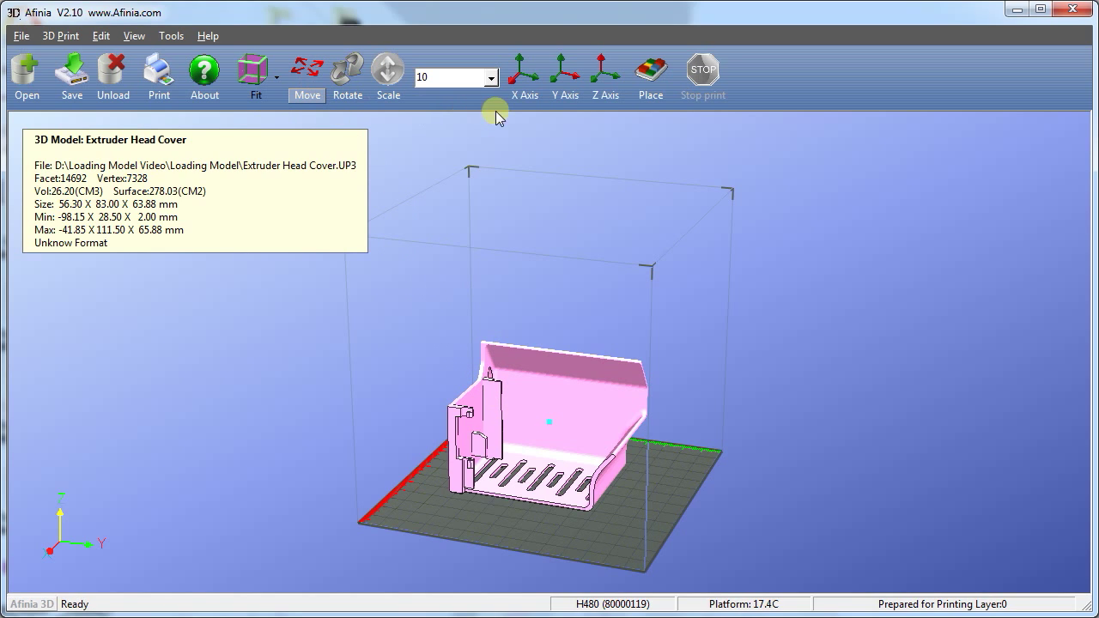
left_click(527, 80)
left_click(528, 81)
left_click(528, 80)
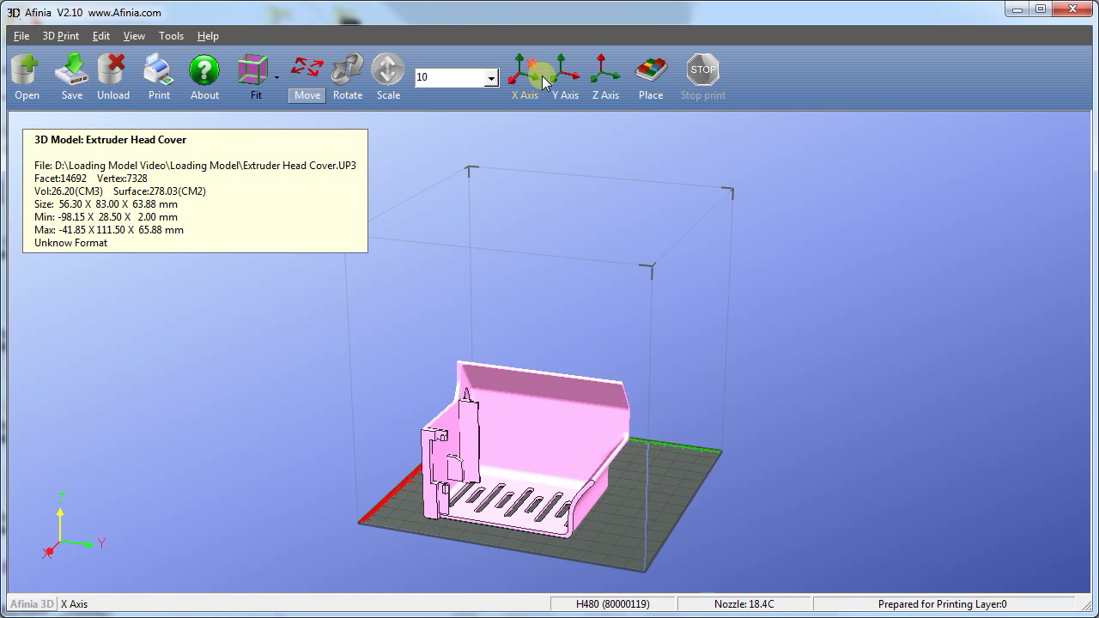
left_click(566, 83)
left_click(566, 84)
left_click(567, 83)
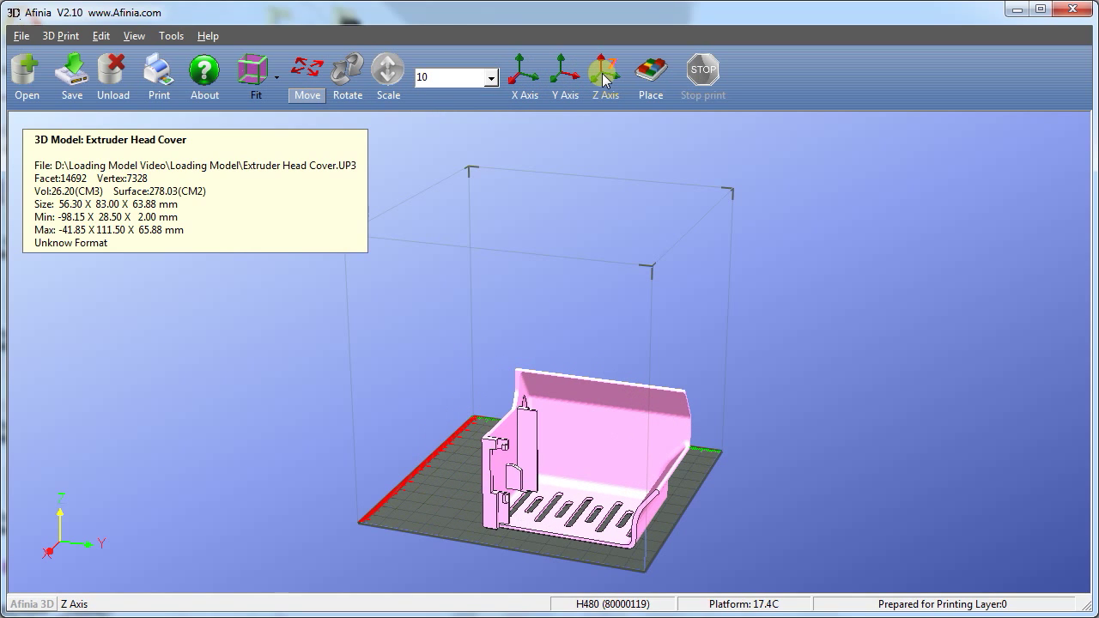
Raise it three steps along Z, drop it onto the platform, and slide it forward-left.
left_click(604, 80)
left_click(603, 80)
left_click(603, 80)
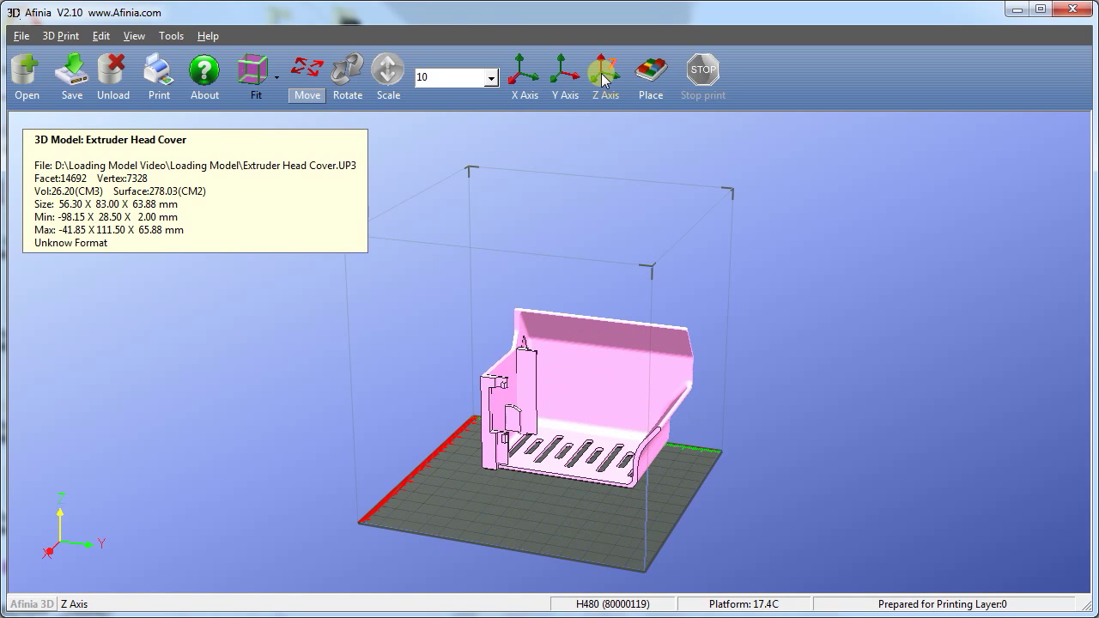
left_click(655, 83)
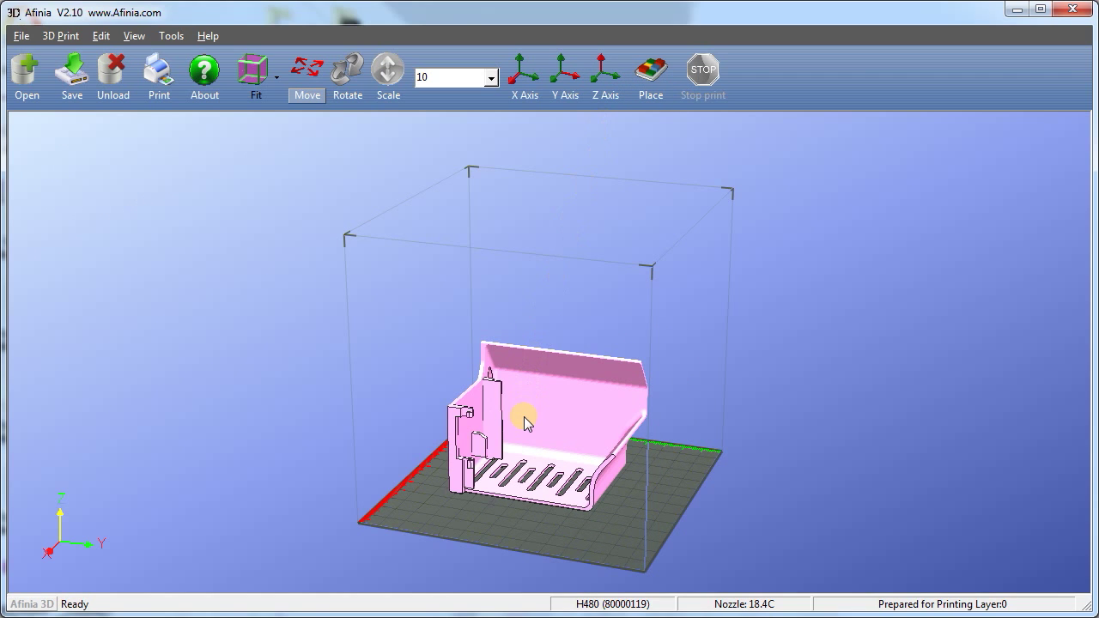
mouse_move(525, 423)
left_mouse_down()
mouse_move(457, 445)
mouse_move(515, 452)
mouse_move(549, 470)
mouse_move(607, 418)
mouse_move(468, 426)
mouse_move(519, 426)
left_mouse_up()
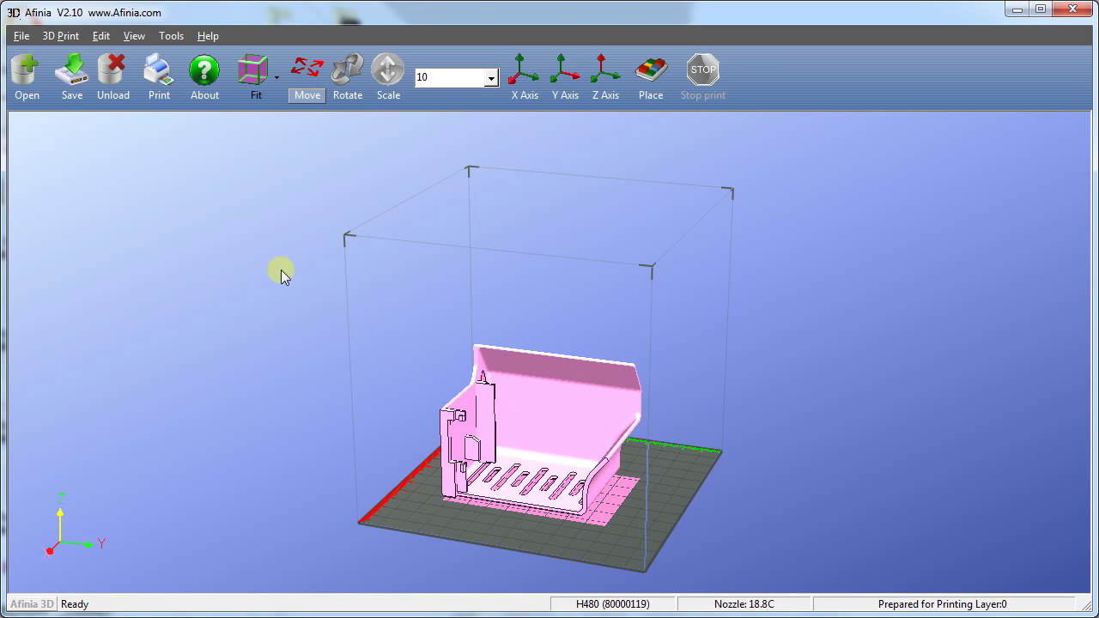
Replace the Extruder Head Cover with the 100 x 100 x 100 mm Cone model and fit the view.
left_click(110, 79)
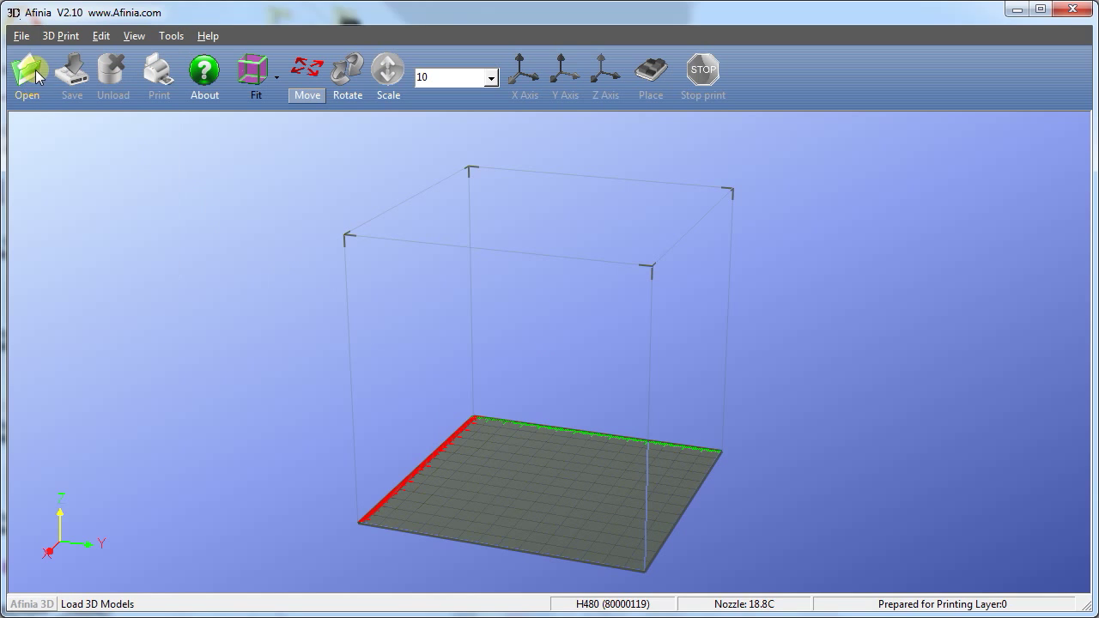
left_click(27, 75)
double_click(422, 263)
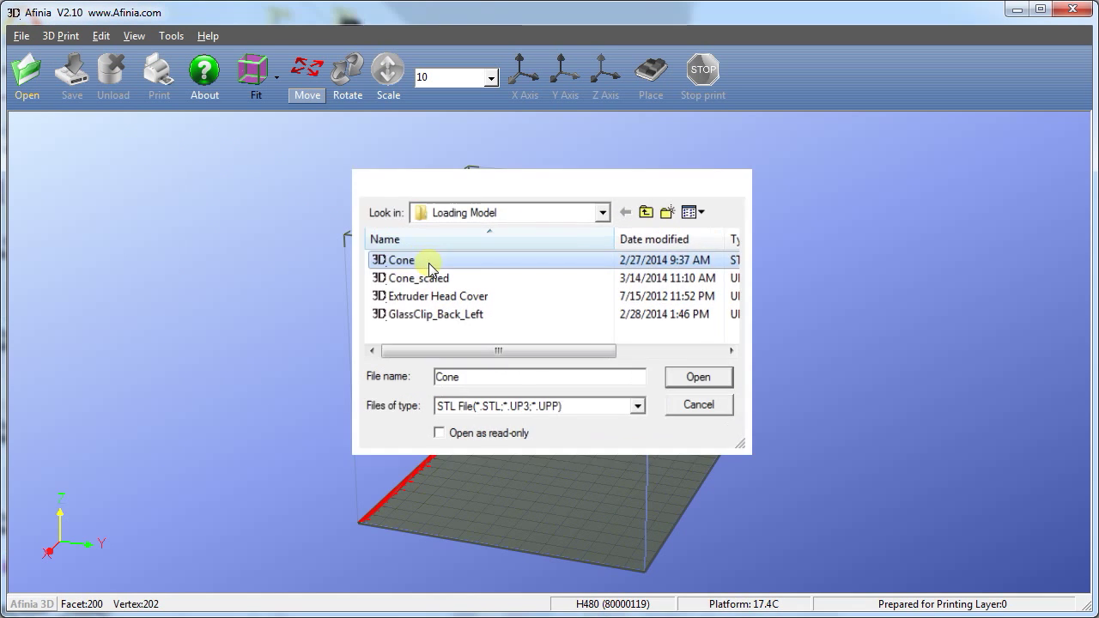
left_click(253, 72)
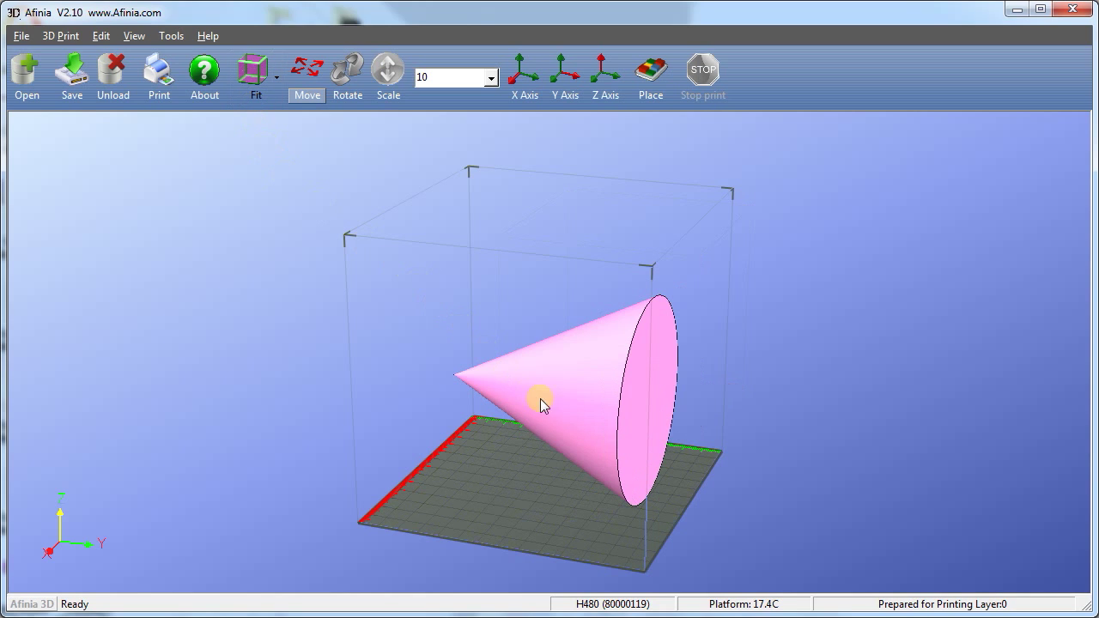
Switch to Rotate with a 90-degree step.
mouse_move(599, 436)
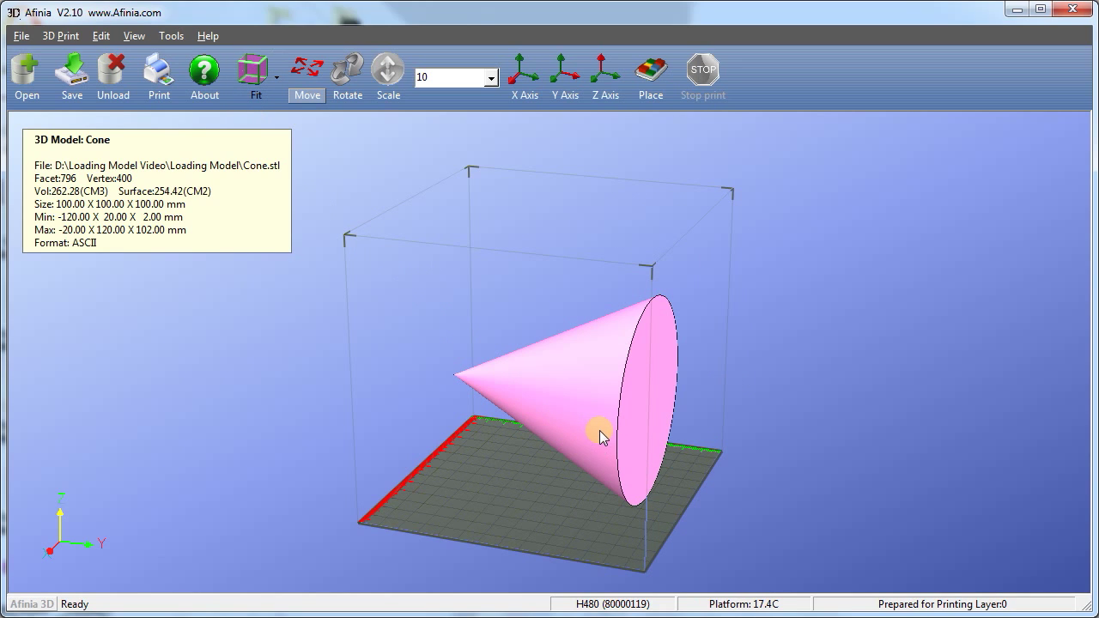
left_click(347, 90)
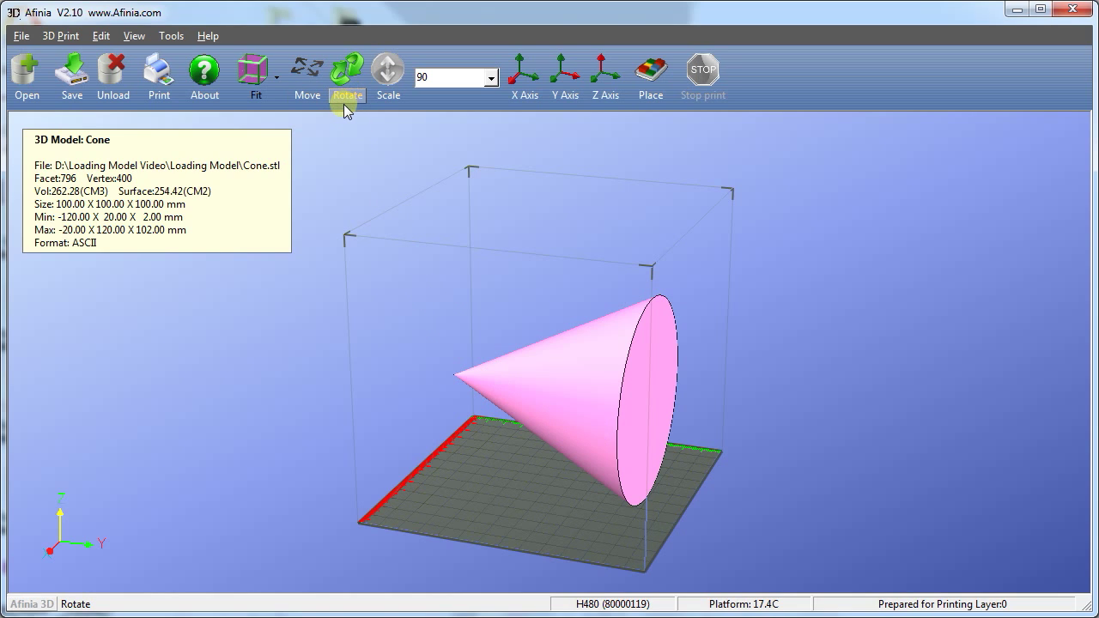
left_click(491, 77)
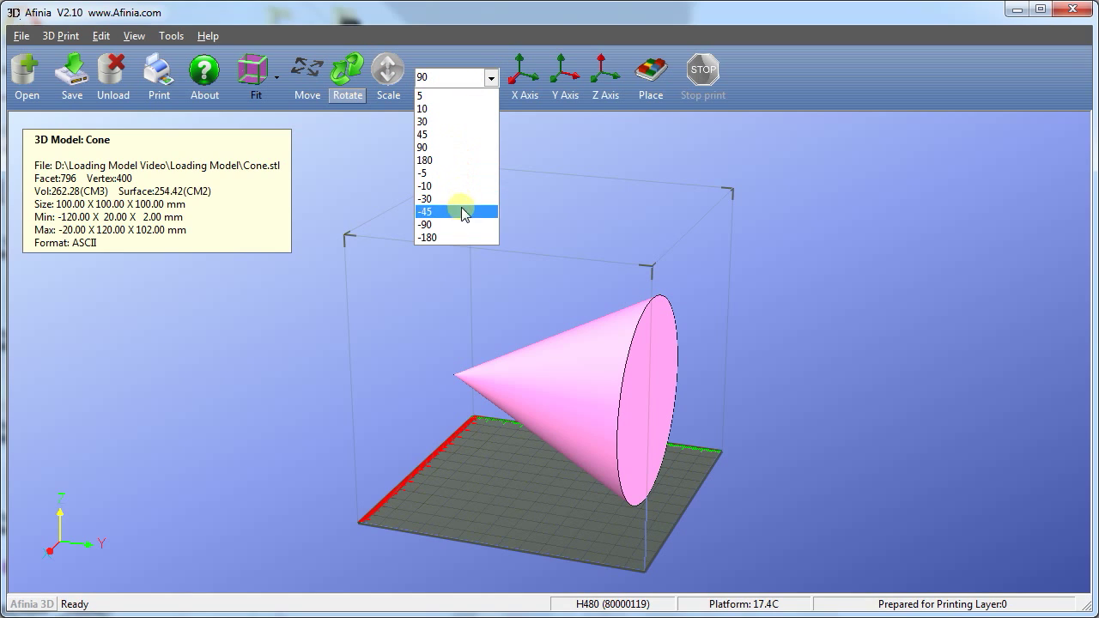
left_click(466, 147)
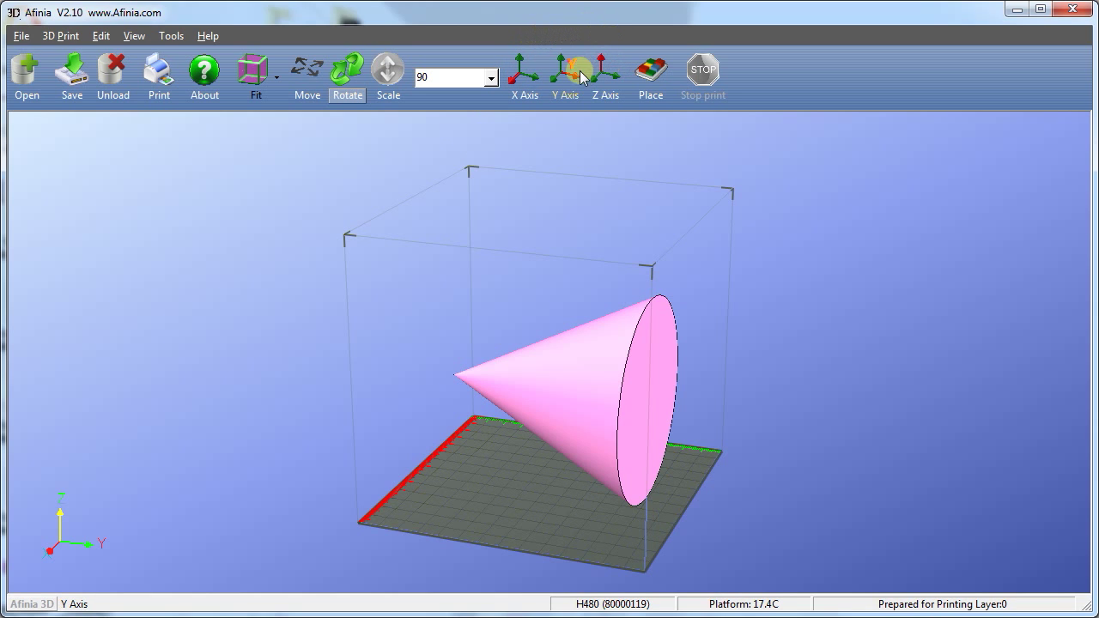
Rotate the cone by 90° about the X axis three times until it stands point-up.
left_click(523, 79)
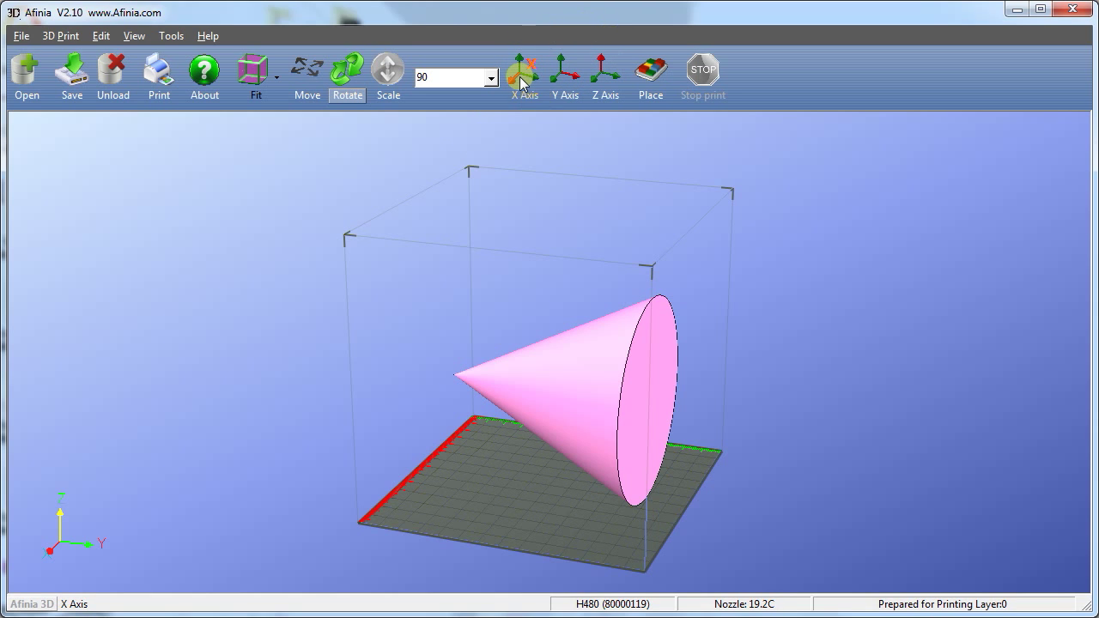
left_click(521, 79)
left_click(521, 79)
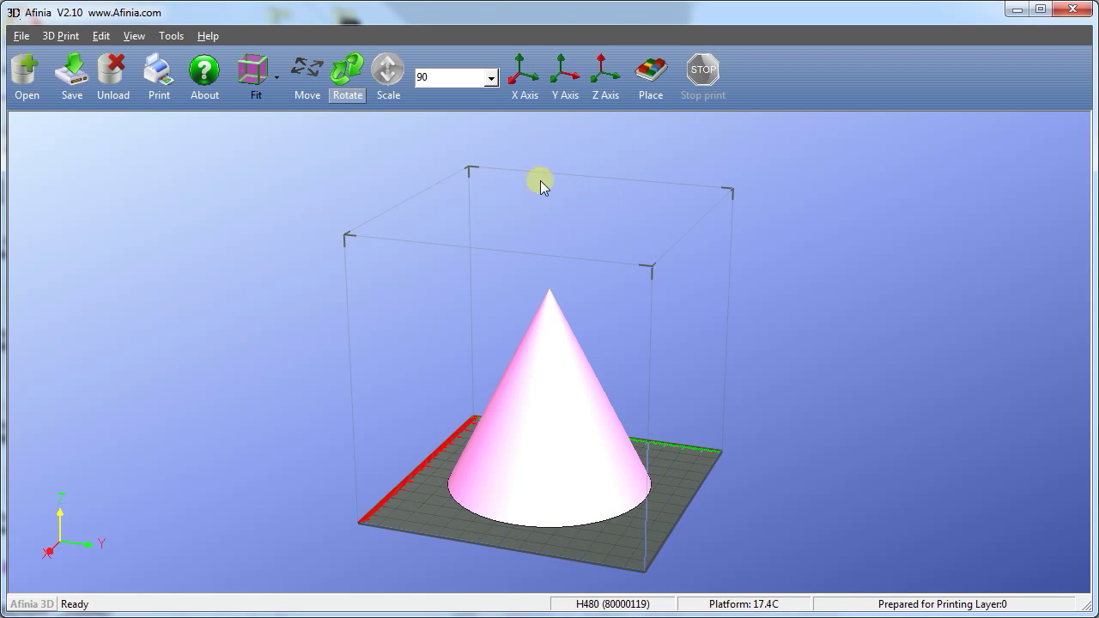
Scale the cone by 0.2 in X and Y and 0.4 in Z, then place it on the platform.
left_click(388, 76)
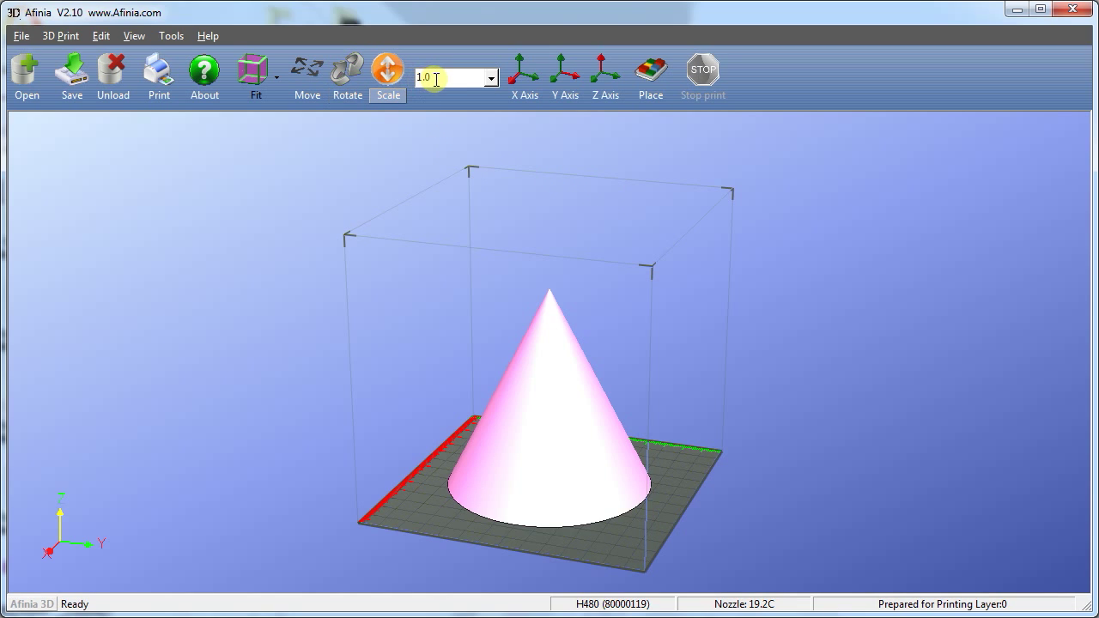
key("BackSpace")
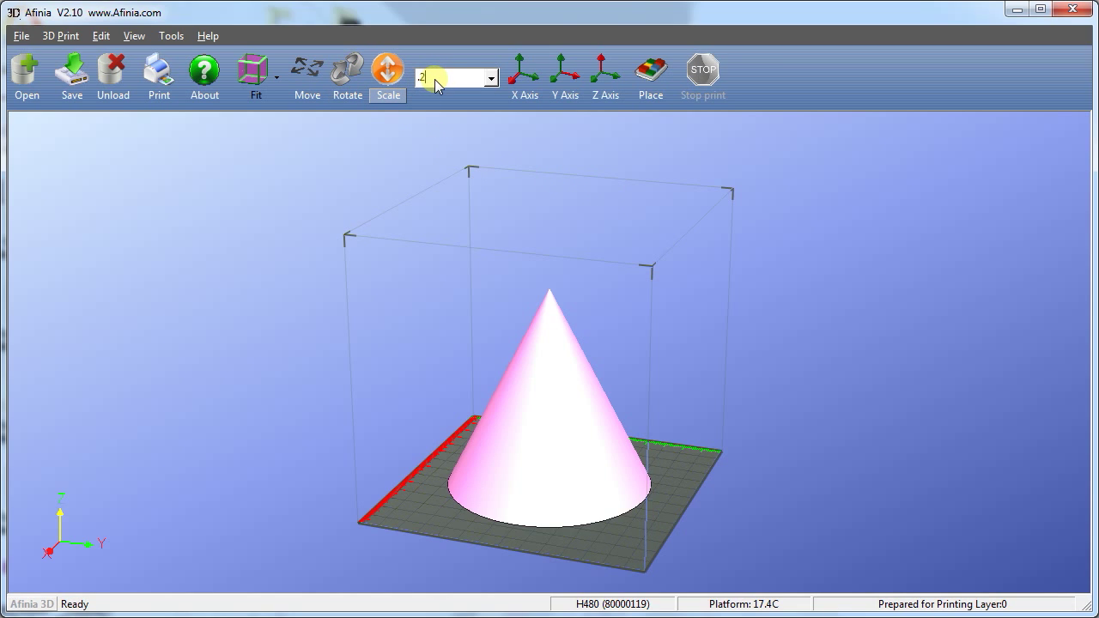
left_click(522, 73)
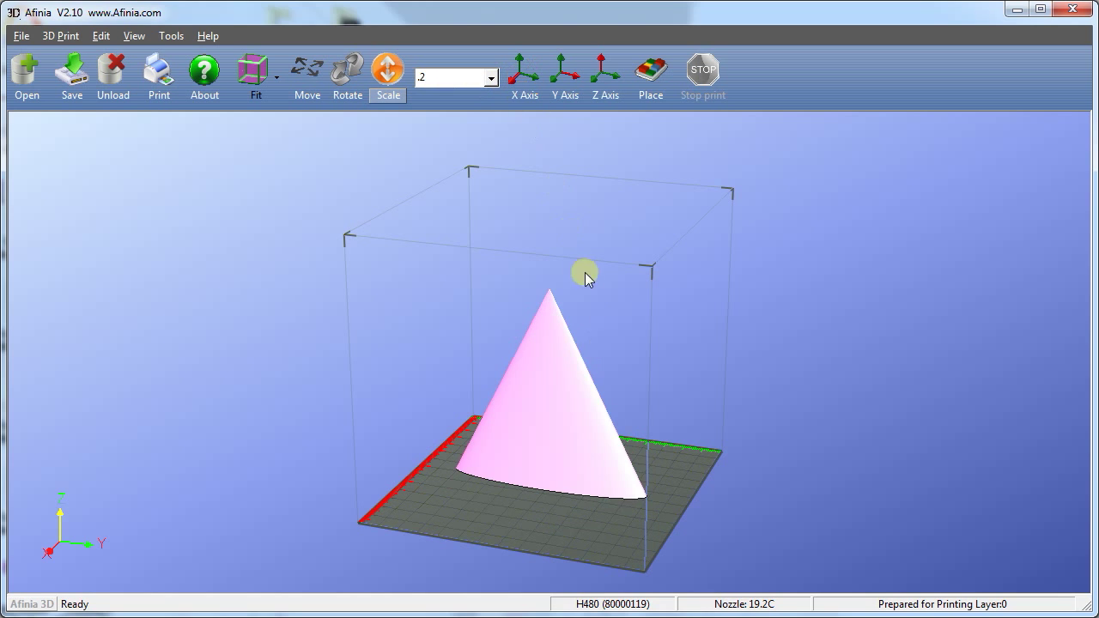
left_click_drag(601, 479, 595, 456)
left_click(565, 82)
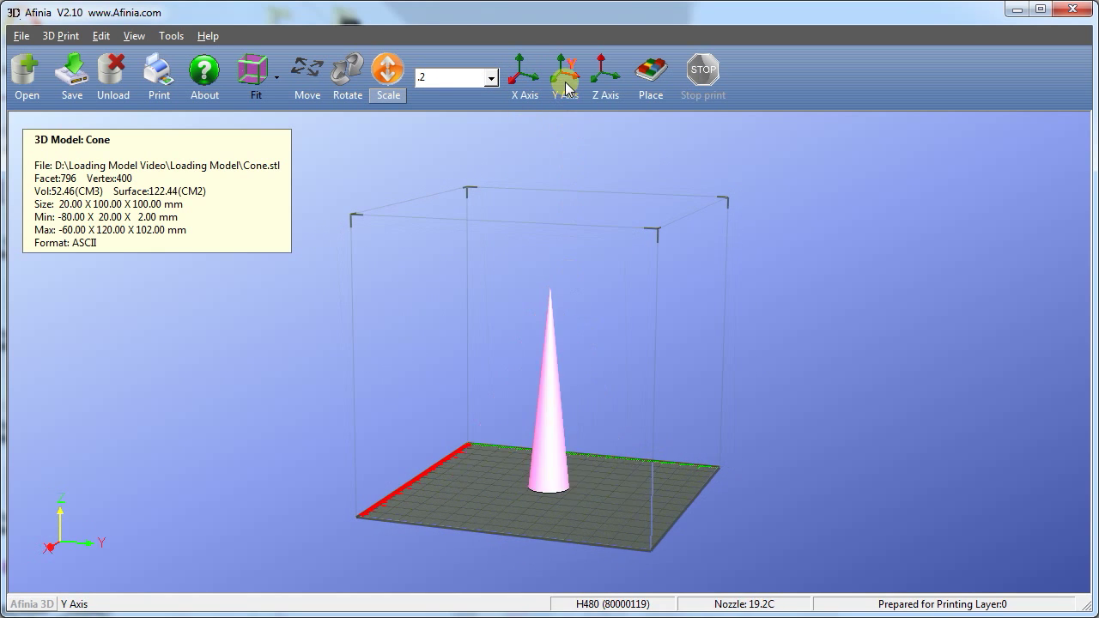
double_click(465, 77)
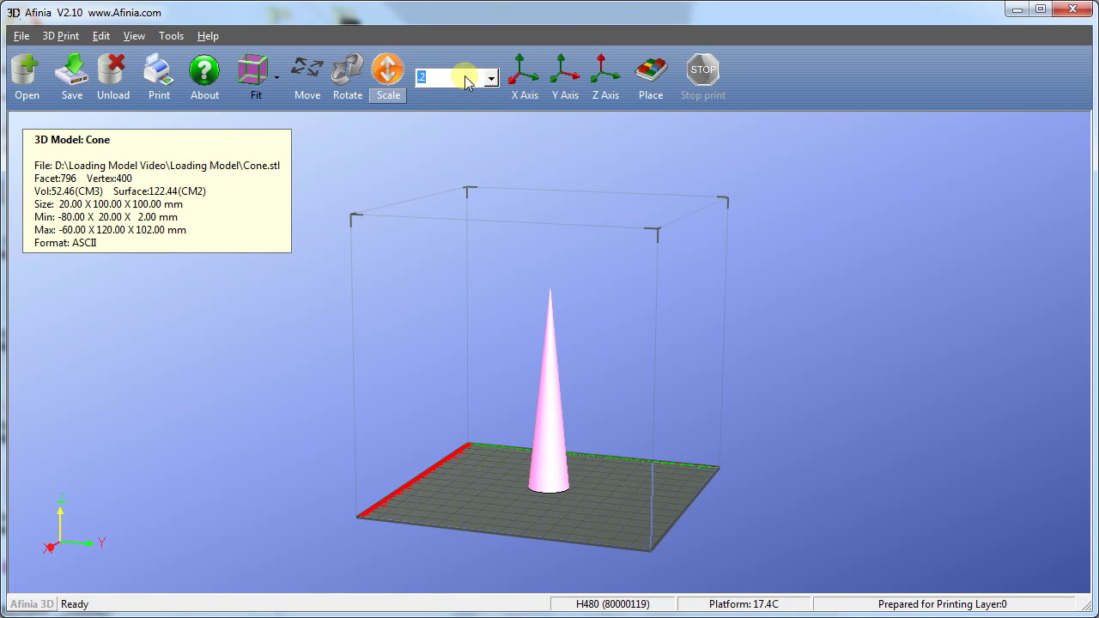
type(".4")
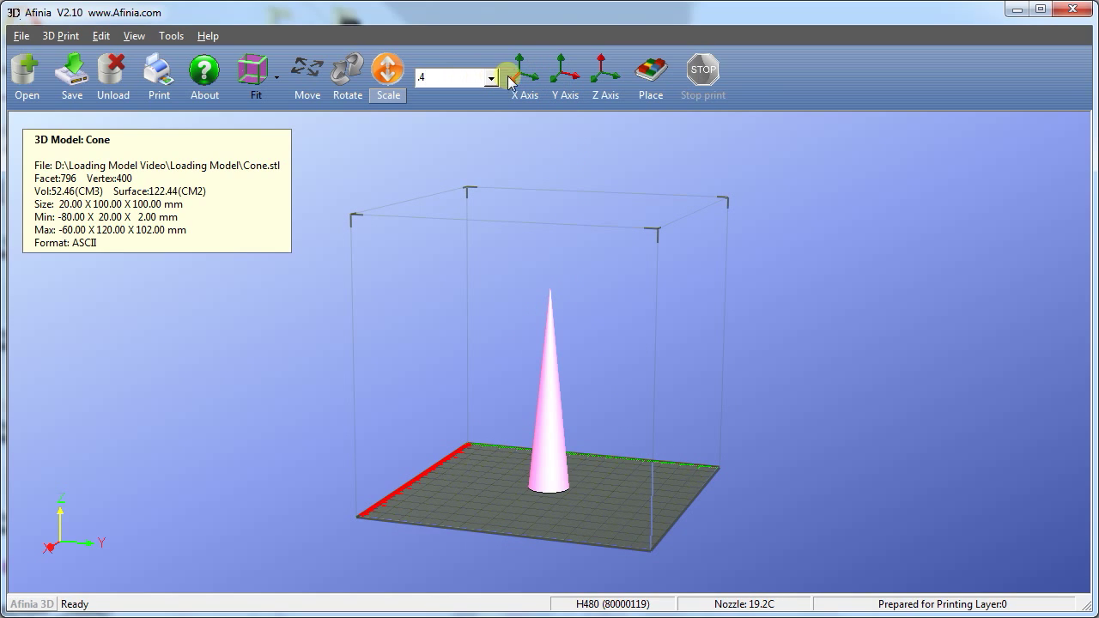
left_click(605, 82)
left_click(650, 75)
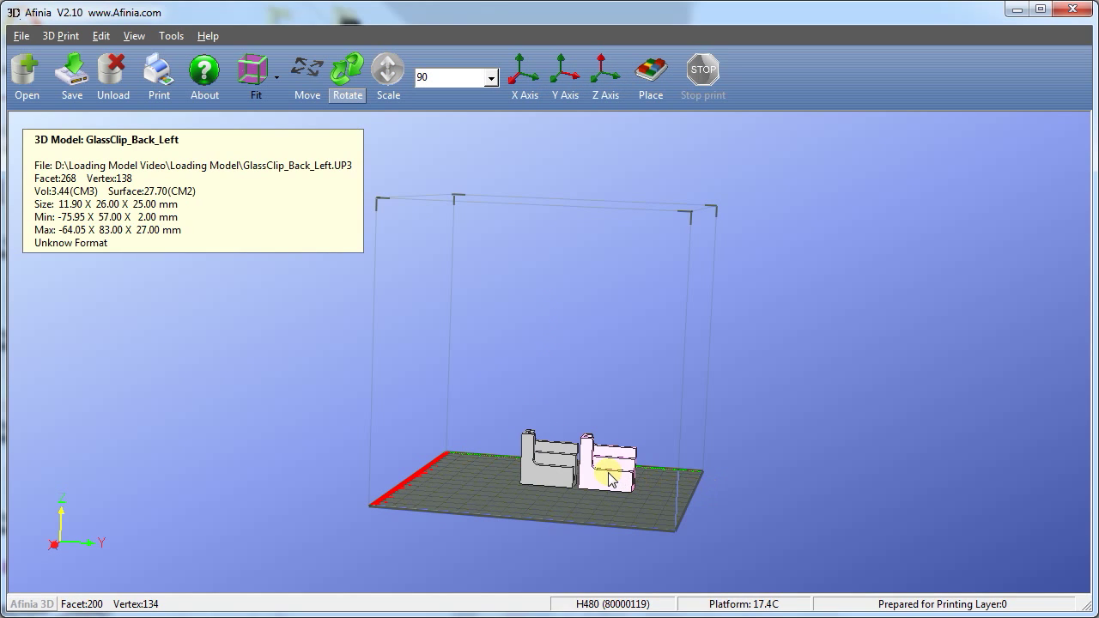
left_click(387, 76)
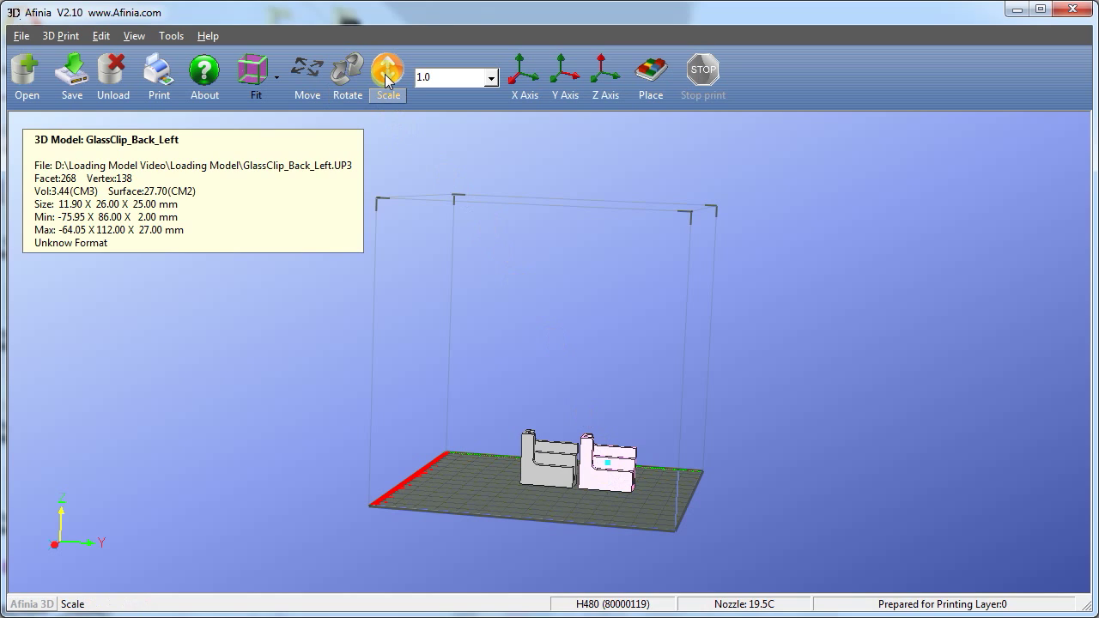
left_click(491, 78)
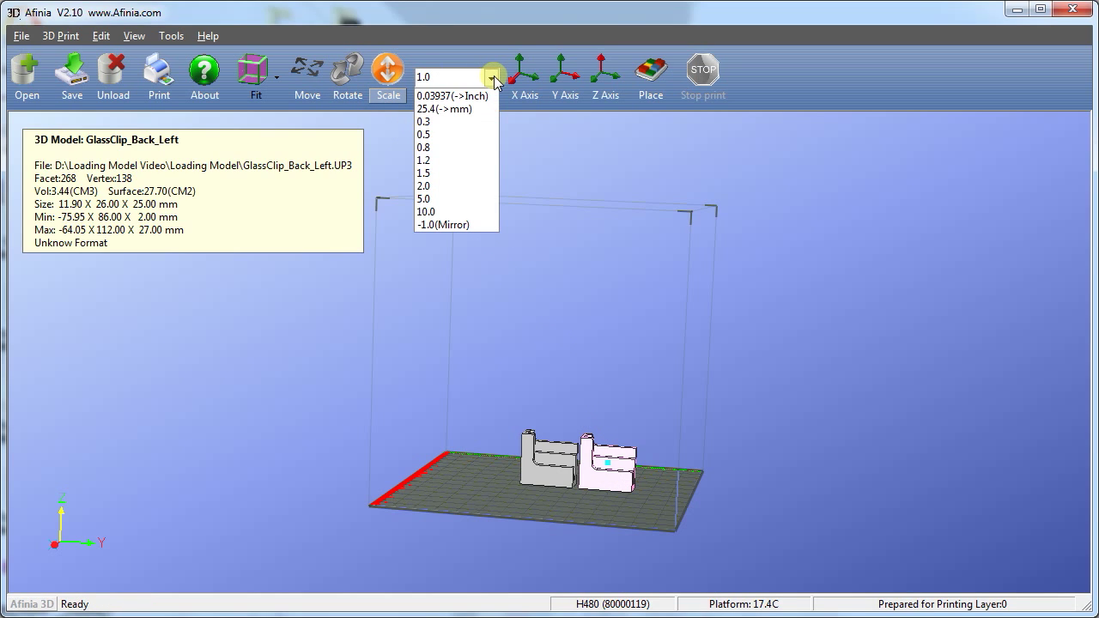
left_click(480, 224)
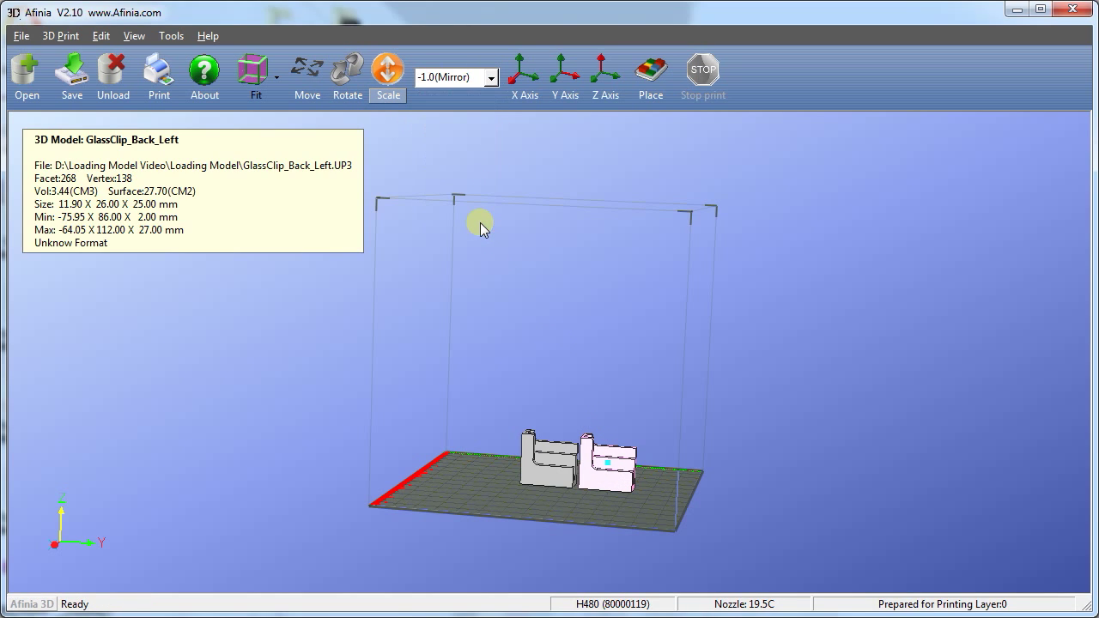
left_click(565, 79)
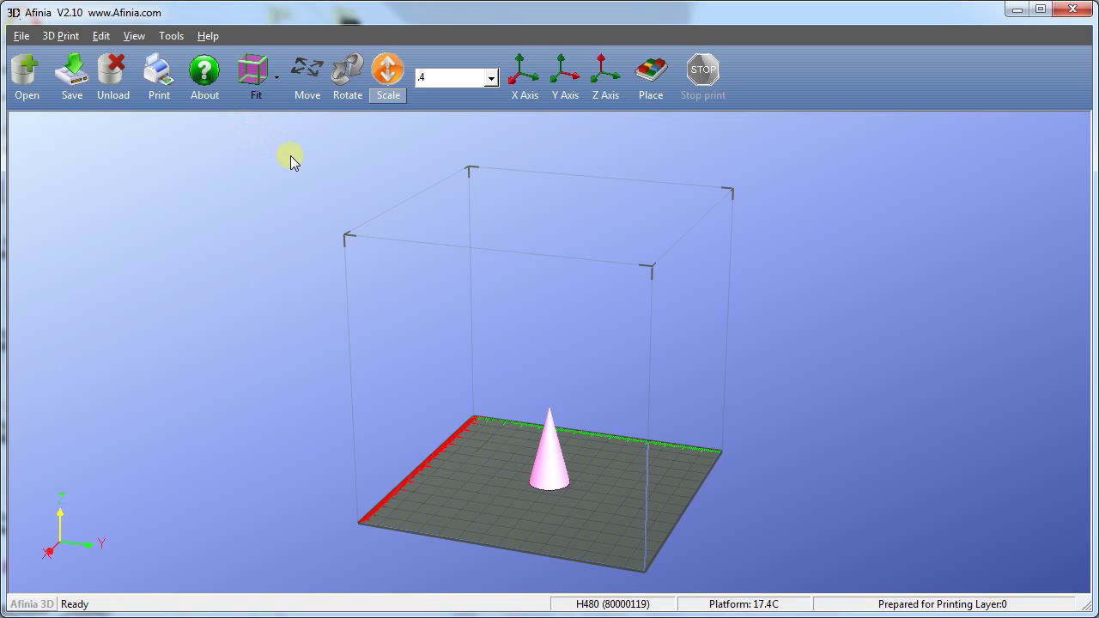
right_click(554, 458)
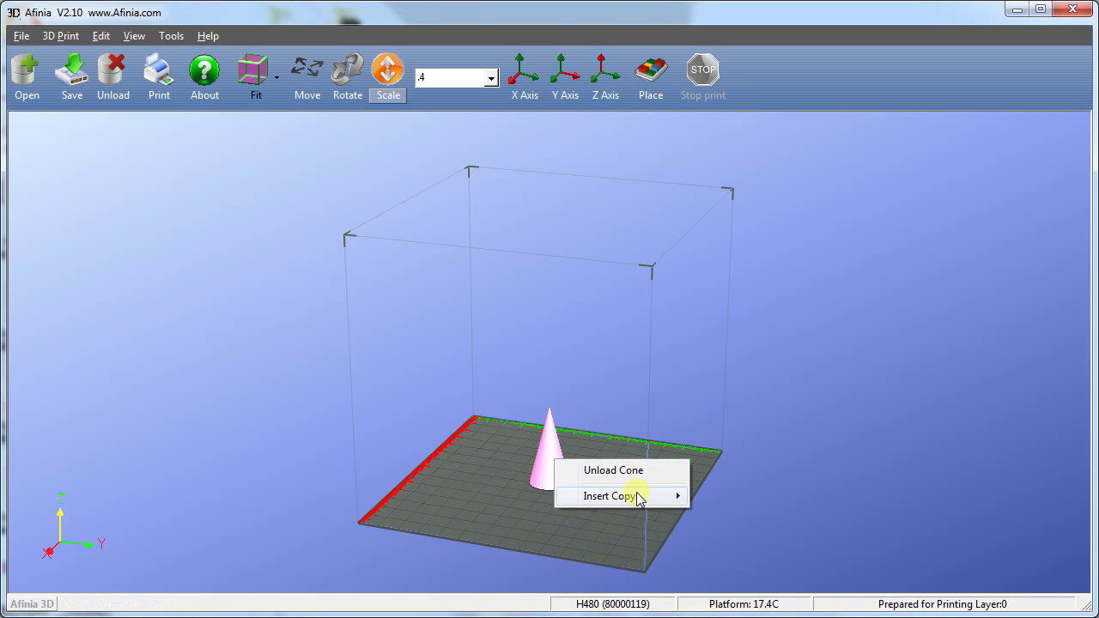
Insert 8 copies of the cone, click through several copies, and orbit to look down on the grid.
mouse_move(635, 495)
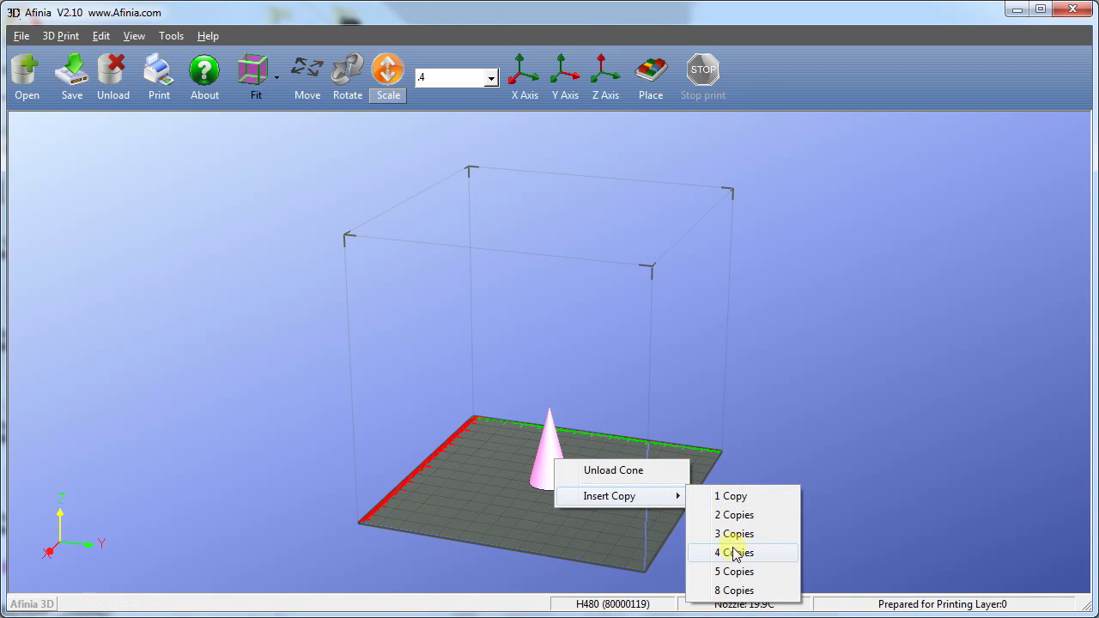
left_click(734, 591)
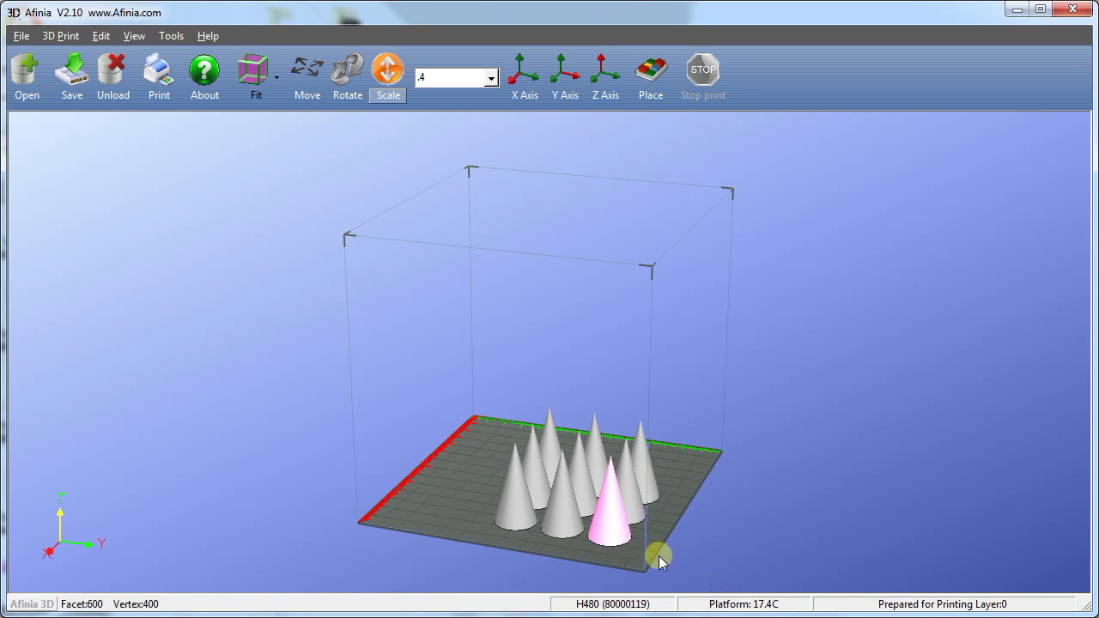
left_click(518, 511)
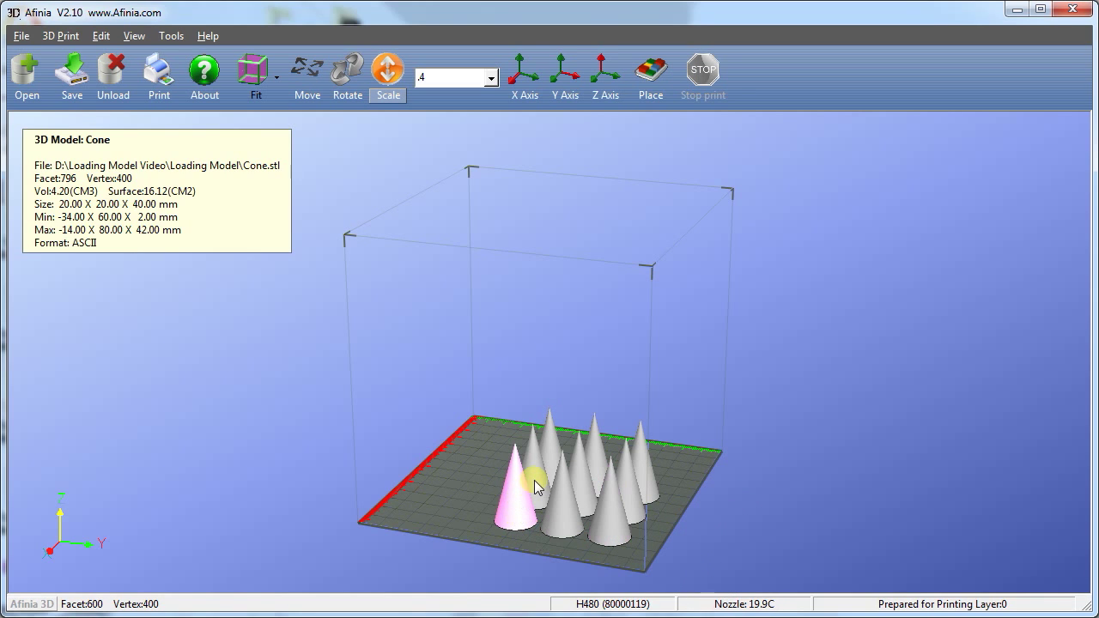
left_click(560, 502)
left_click(613, 519)
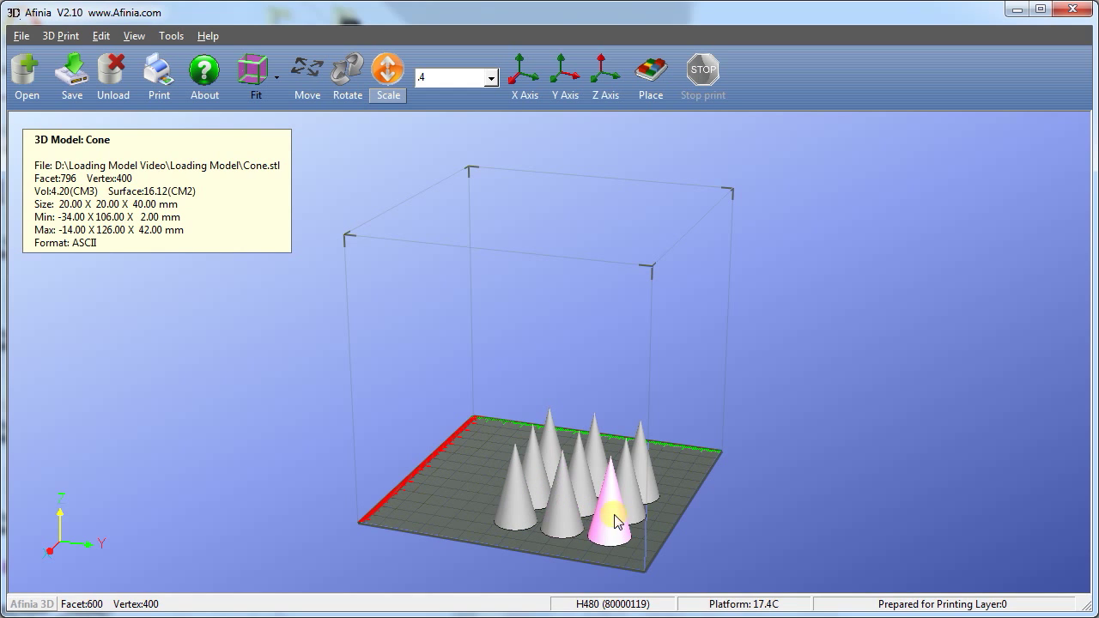
left_click(632, 500)
left_click(478, 454)
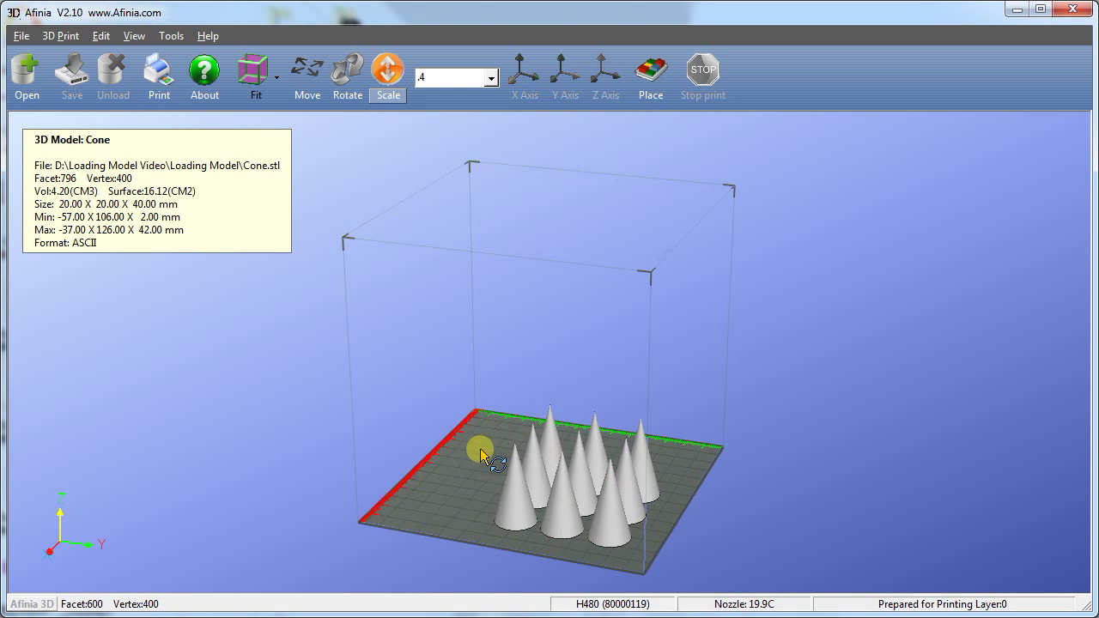
left_click_drag(478, 454, 475, 483)
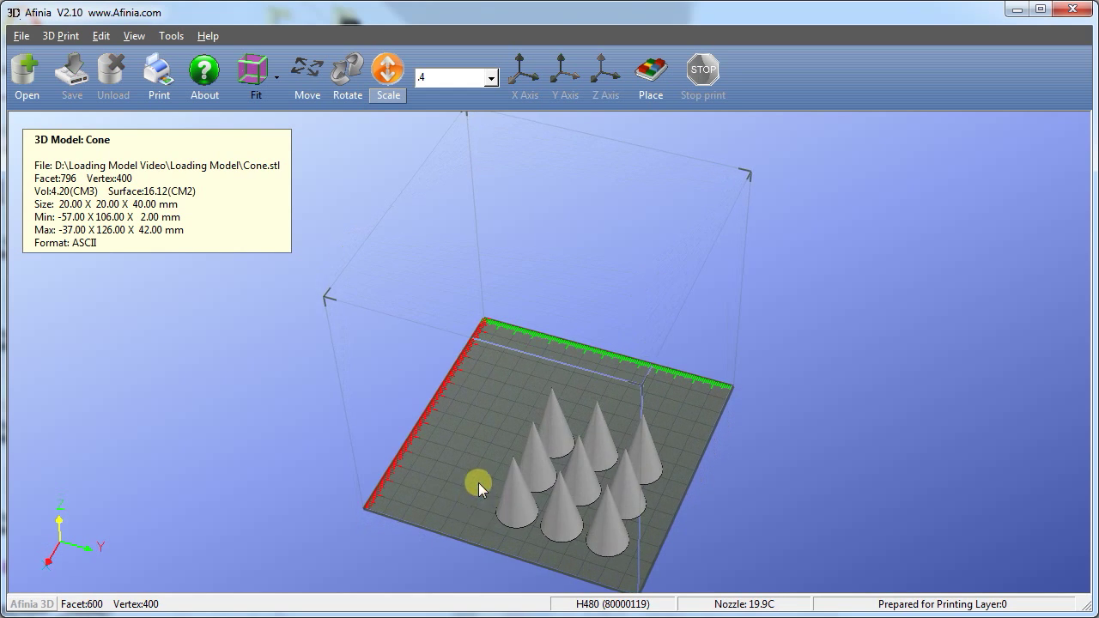
Auto-arrange the cones and insert eight copies around a single cone.
left_click(649, 86)
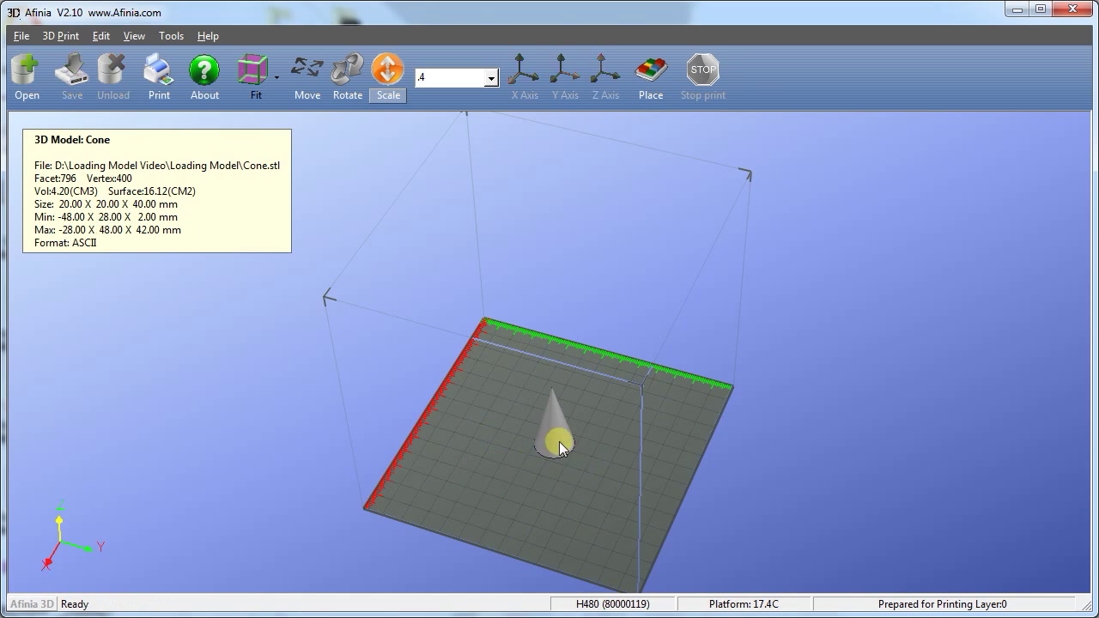
right_click(558, 440)
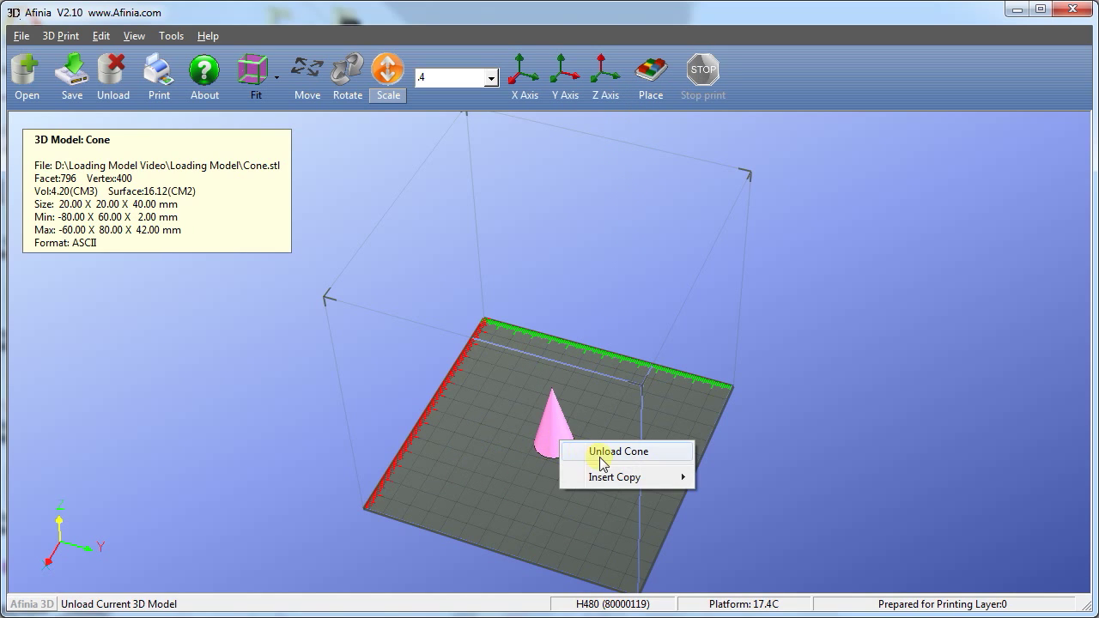
mouse_move(667, 479)
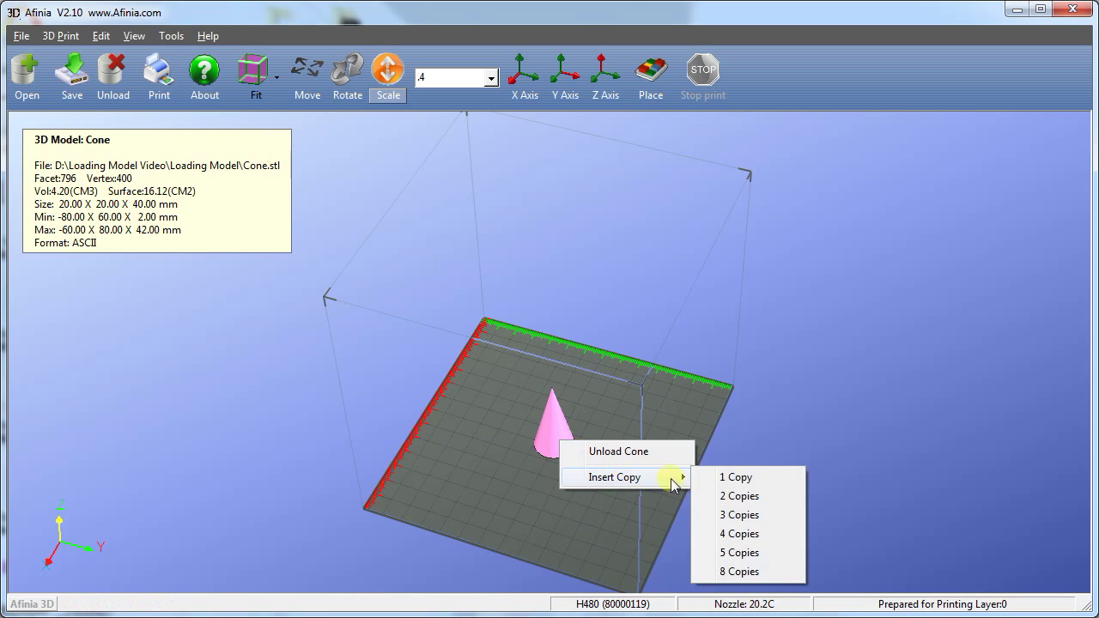
left_click(736, 572)
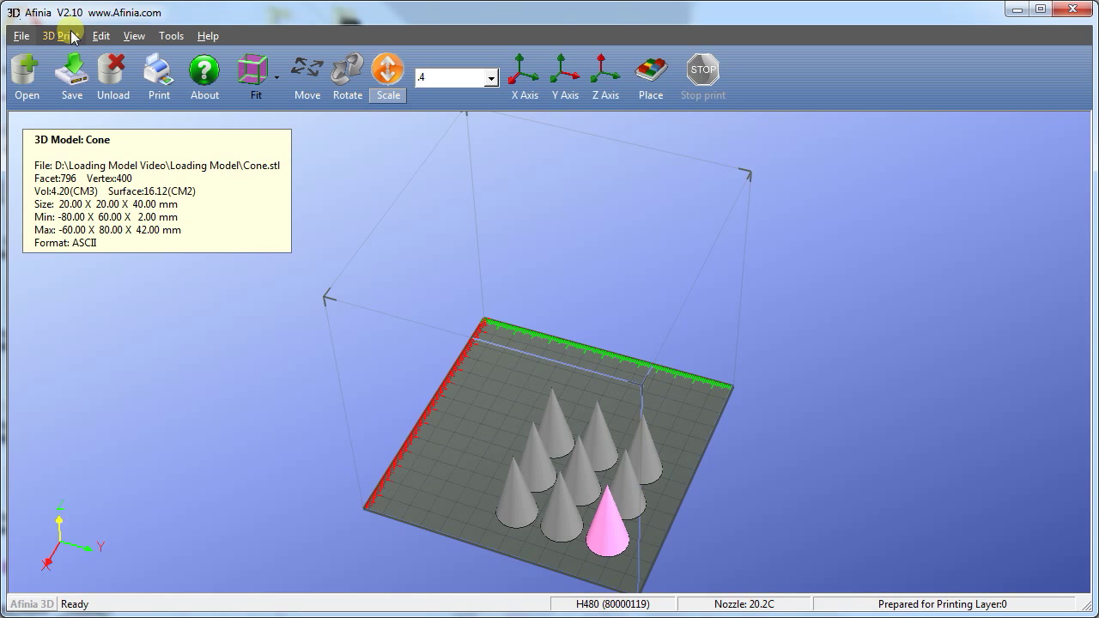
Merge all the cones into one model, centre it on the platform, and frame the build box.
left_click(101, 36)
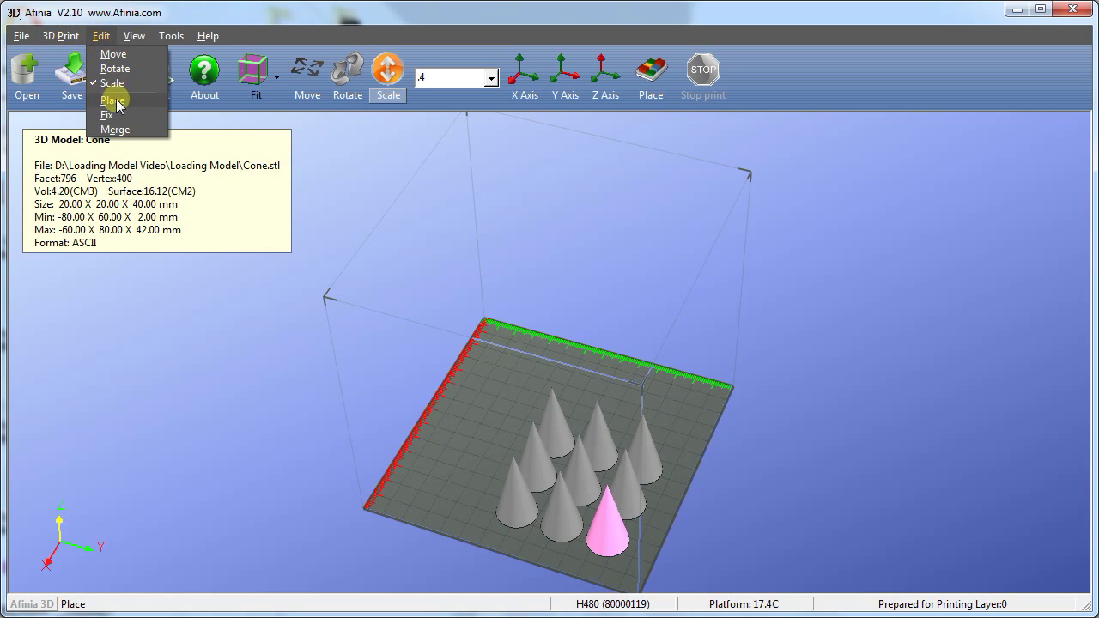
left_click(116, 129)
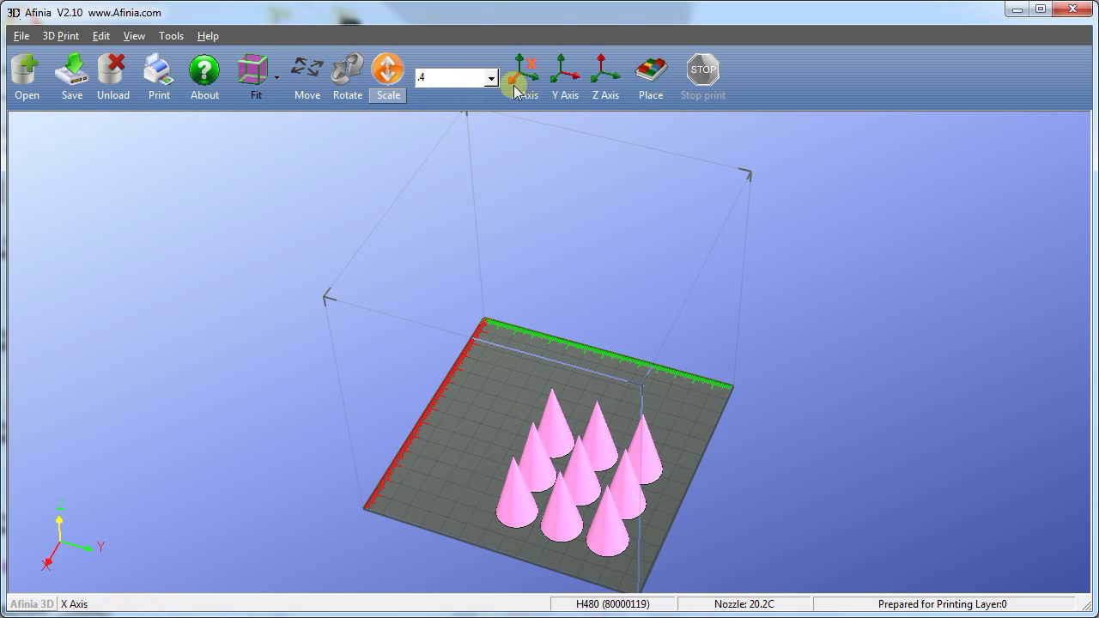
left_click(640, 82)
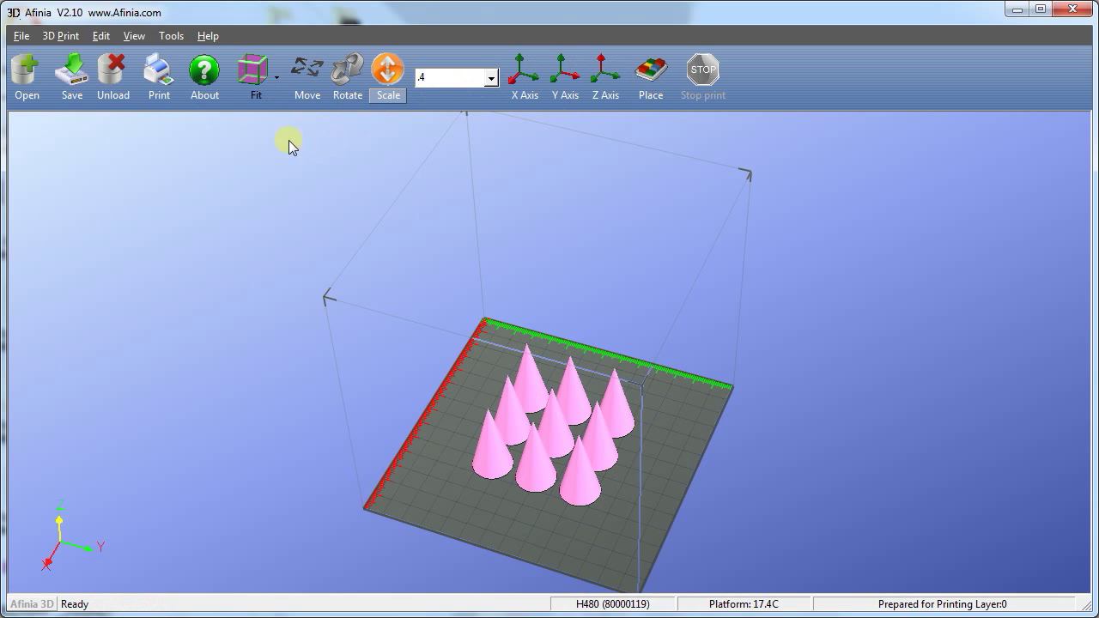
left_click(250, 83)
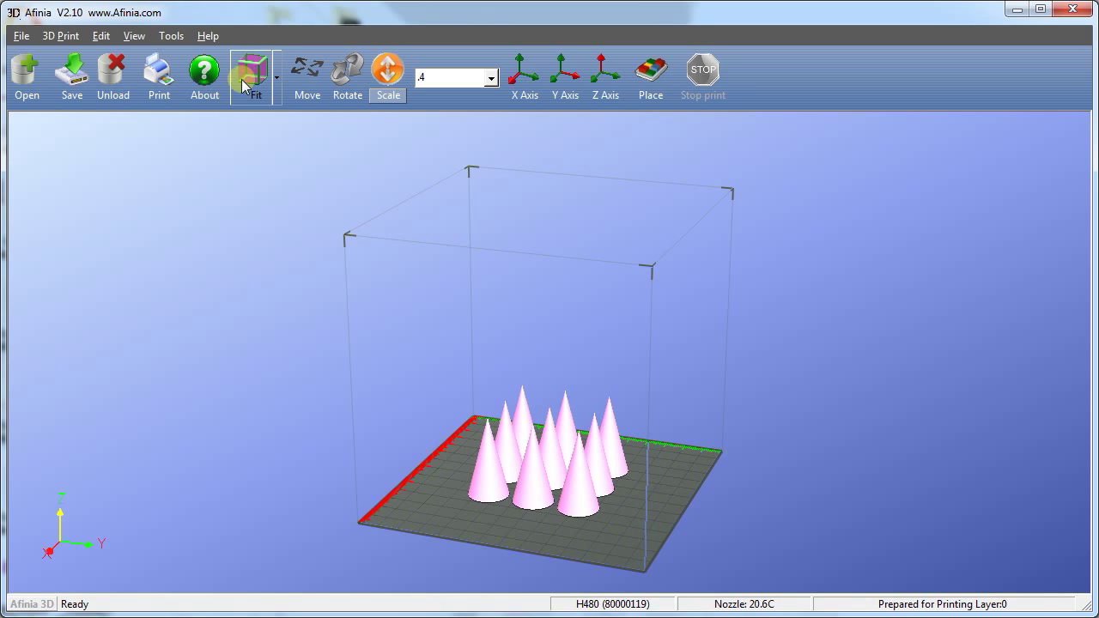
left_click(60, 37)
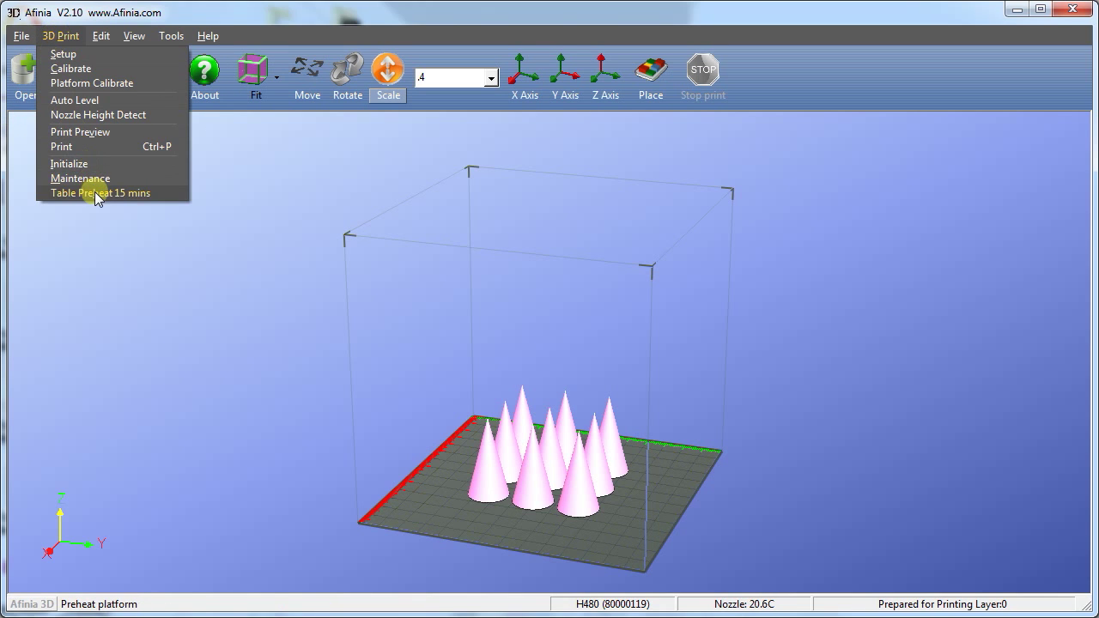
Start the 15-minute table preheat, then heat the platform for 1 hour from Maintenance.
left_click(97, 194)
left_click(64, 38)
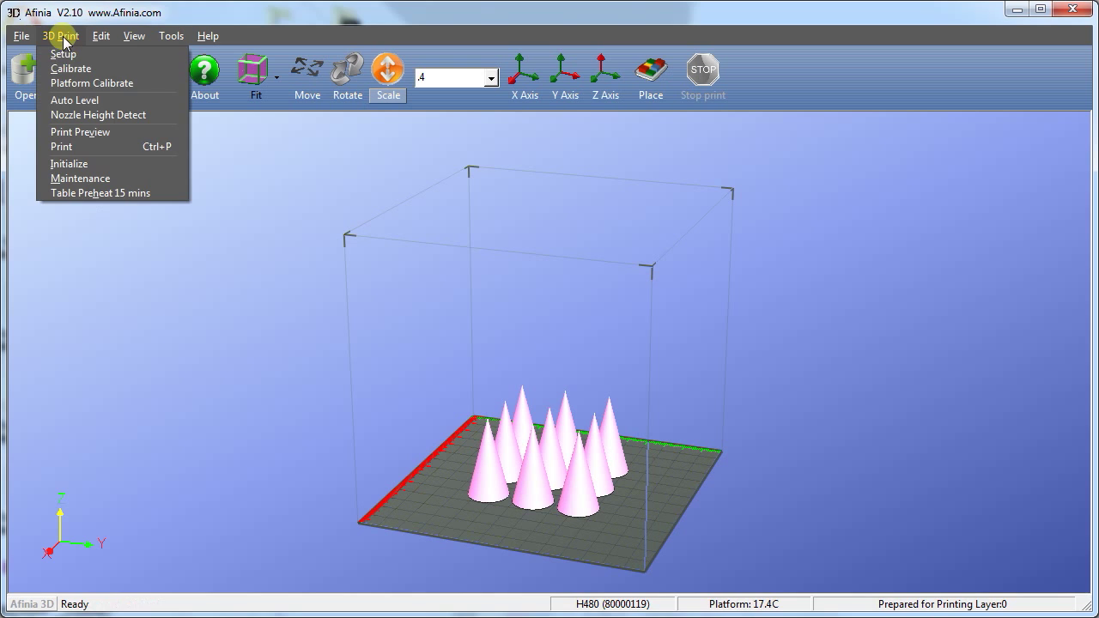
left_click(83, 178)
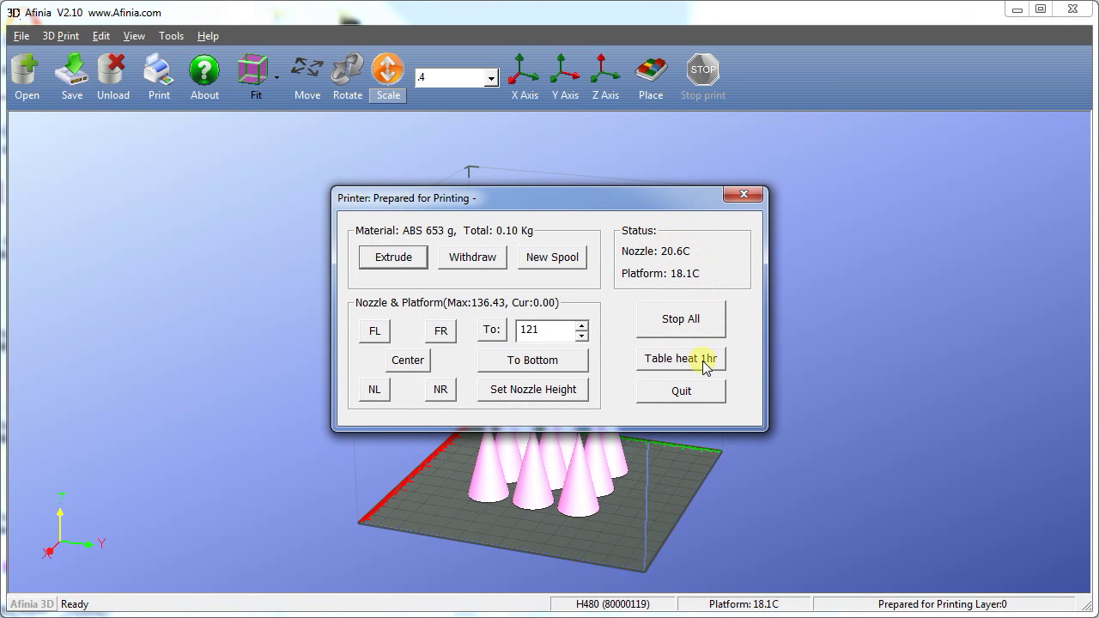
left_click(704, 361)
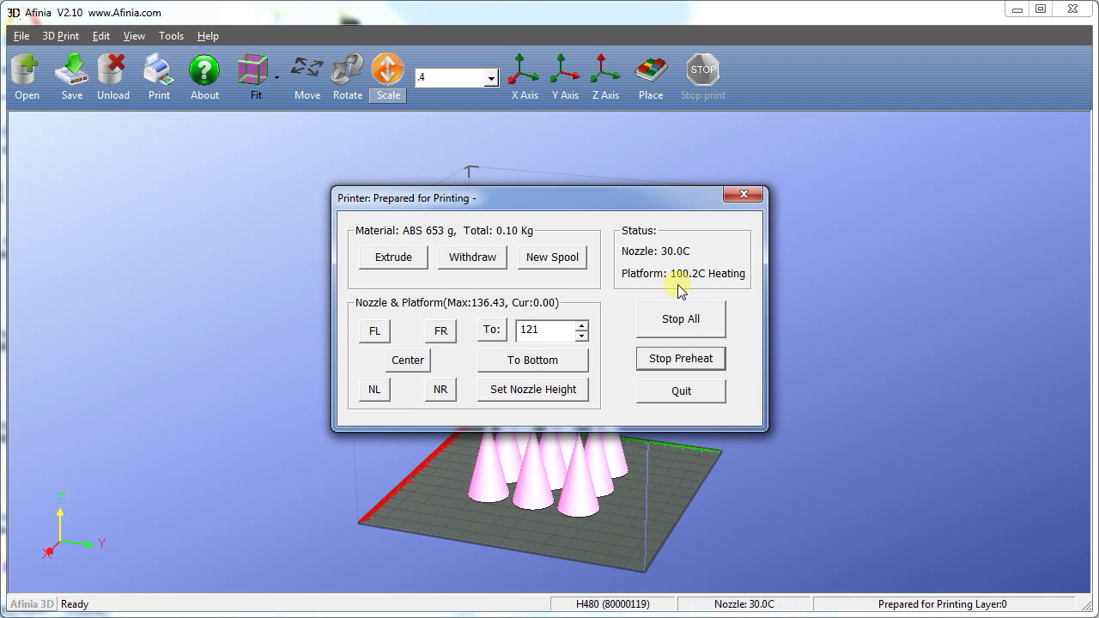
left_click(744, 197)
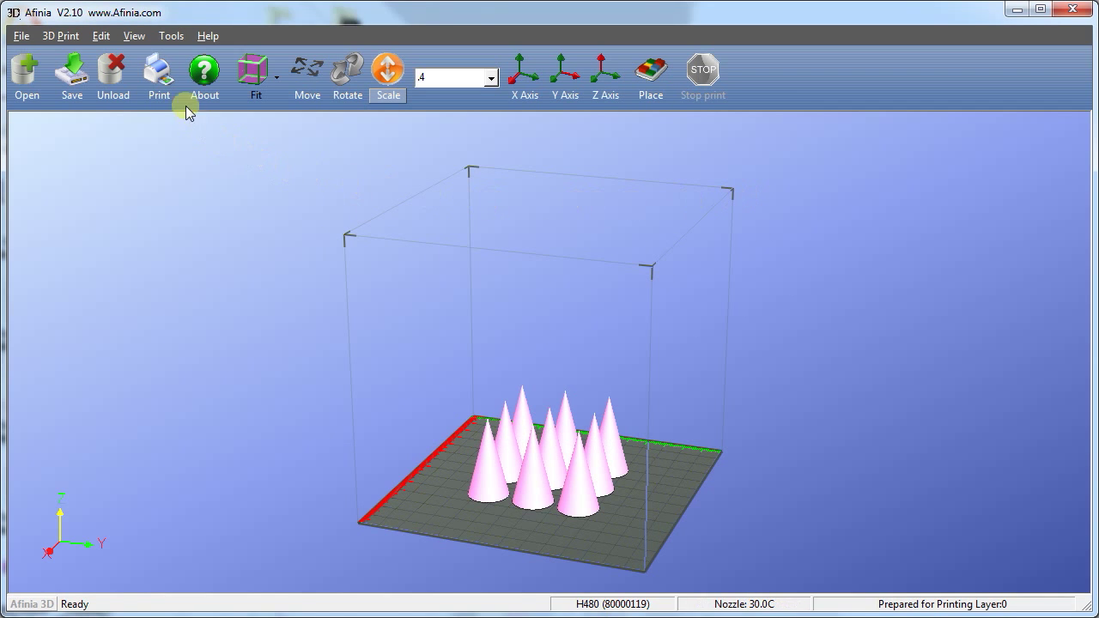
Open the Print dialog and restore the slicing preferences to their defaults.
left_click(160, 87)
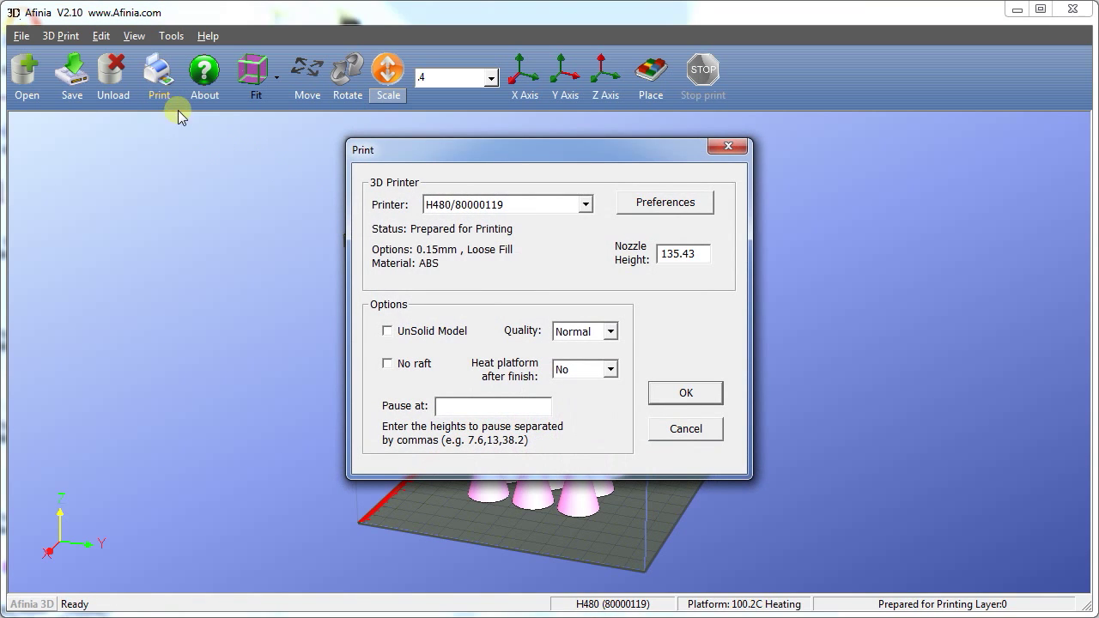
left_click(647, 210)
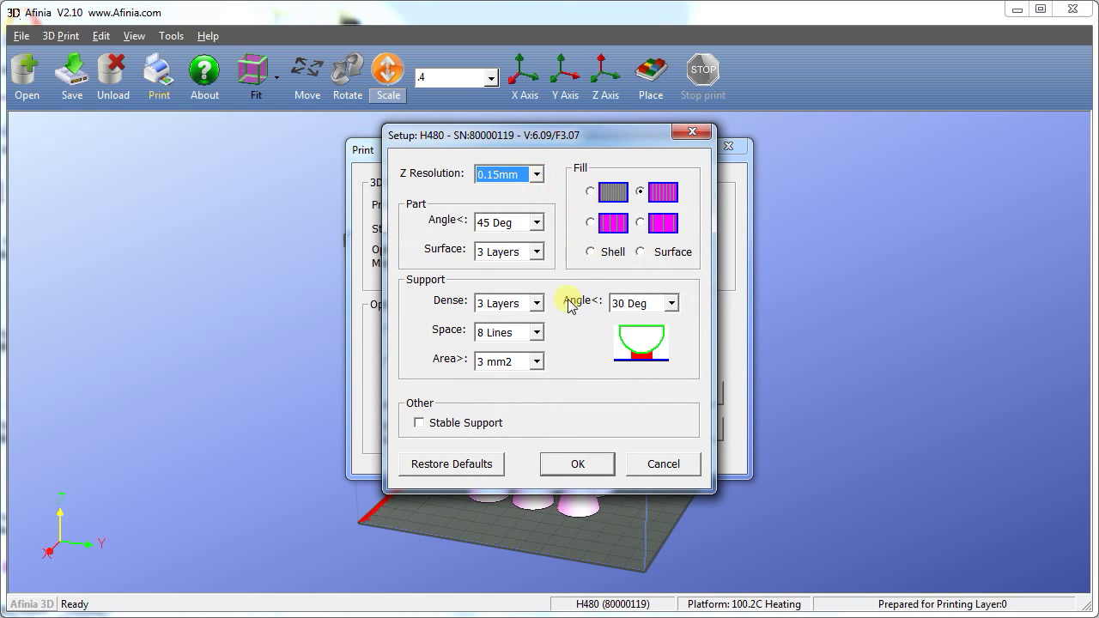
left_click(477, 466)
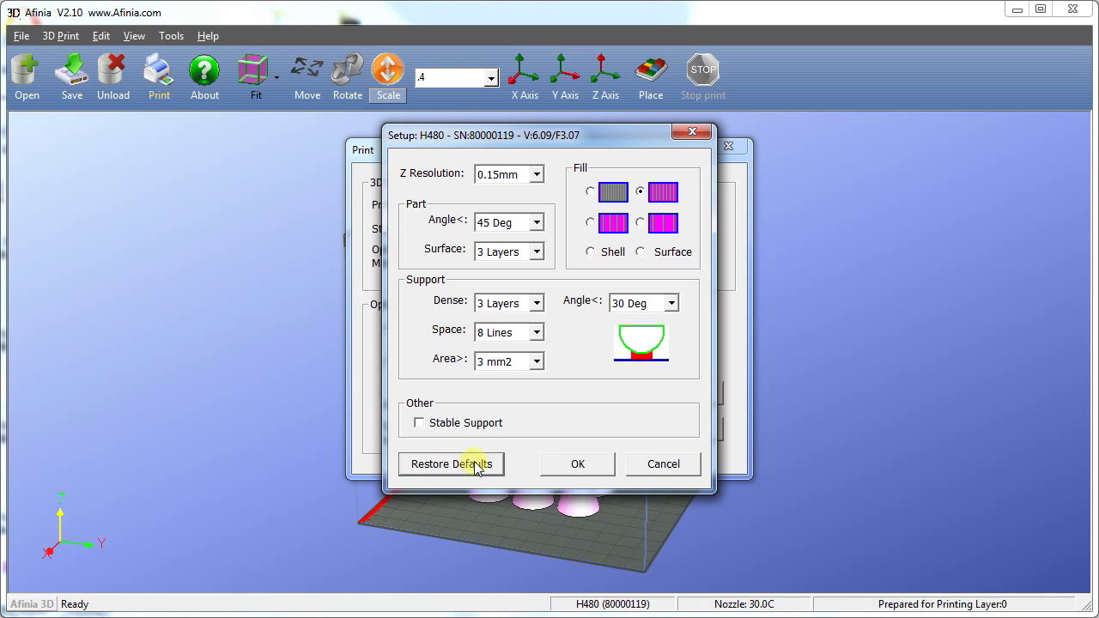
left_click(577, 464)
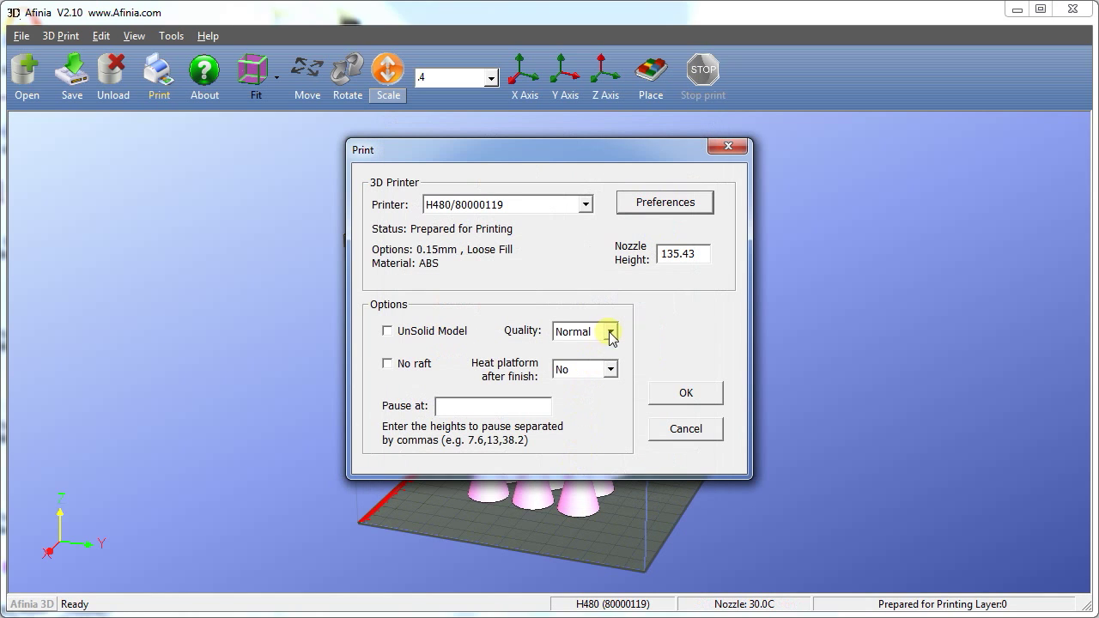
left_click(610, 334)
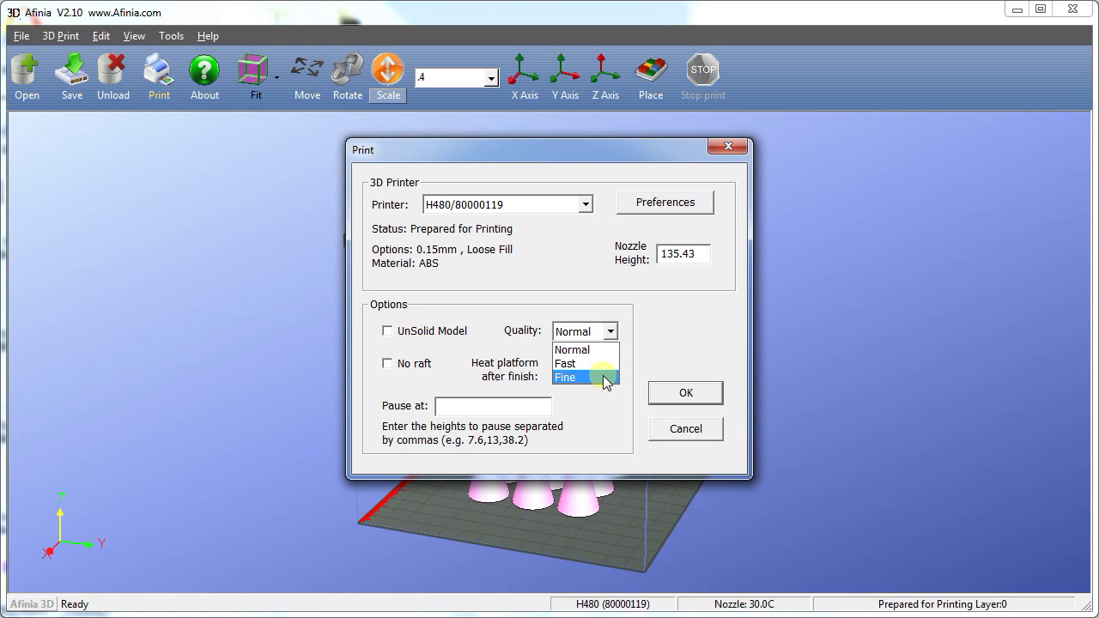
Choose Normal quality, heat the platform 60 Mins after finishing, keep the raft, and pause at 2.5.
left_click(604, 348)
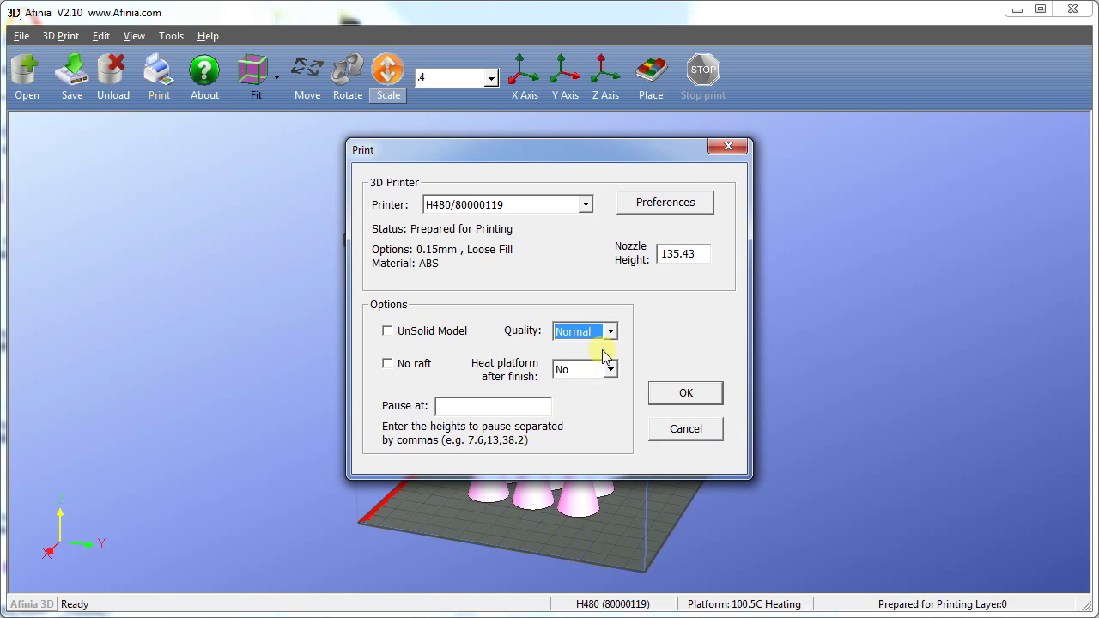
left_click(610, 370)
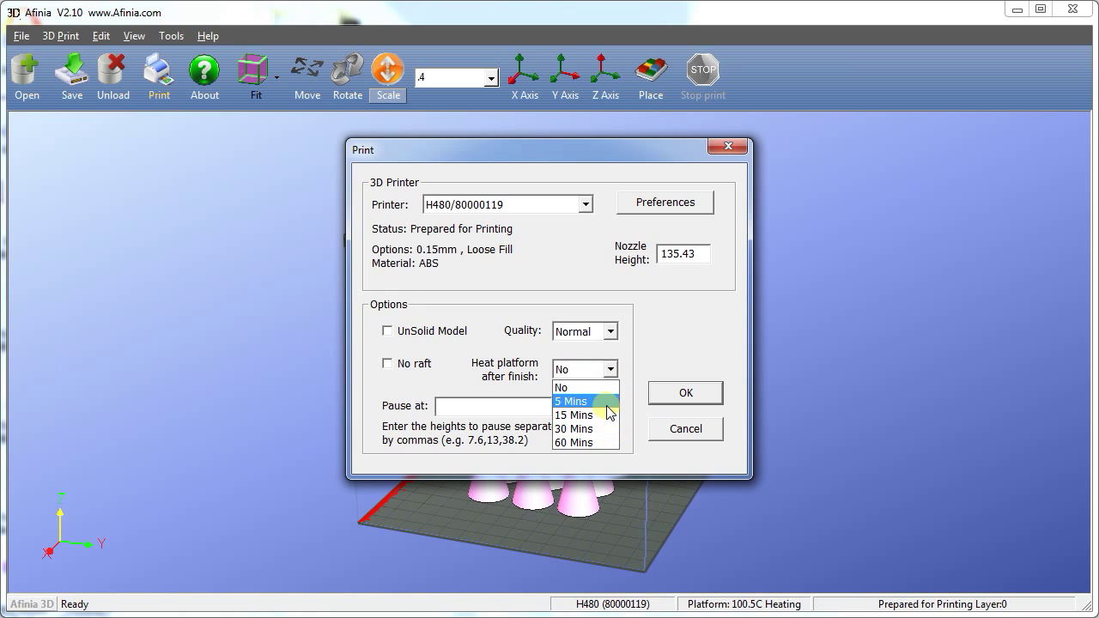
left_click(605, 442)
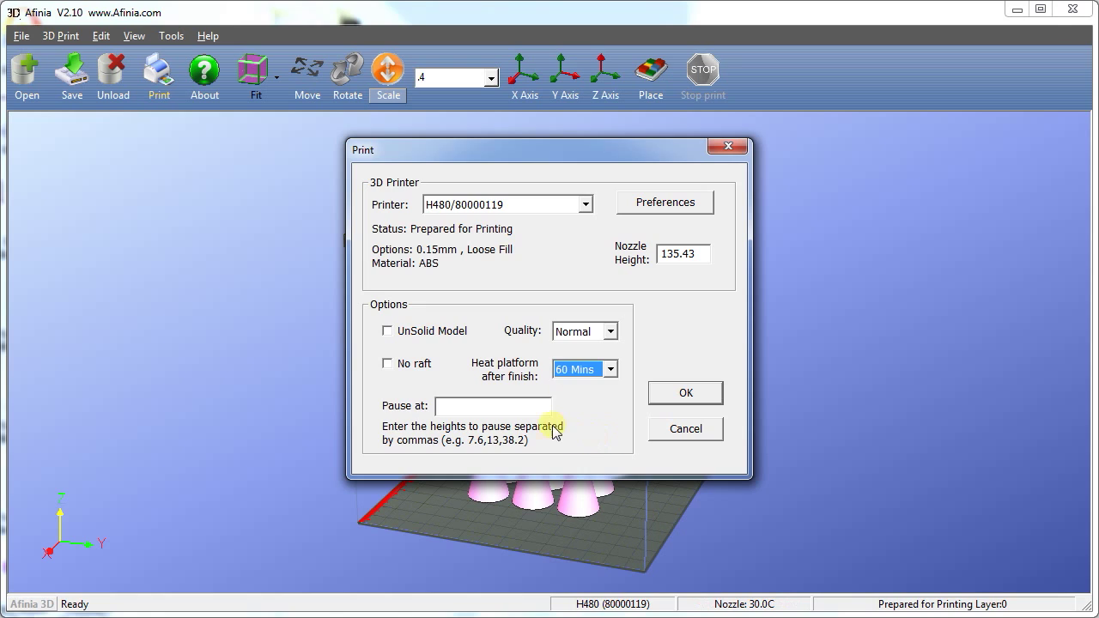
left_click(387, 365)
left_click(387, 365)
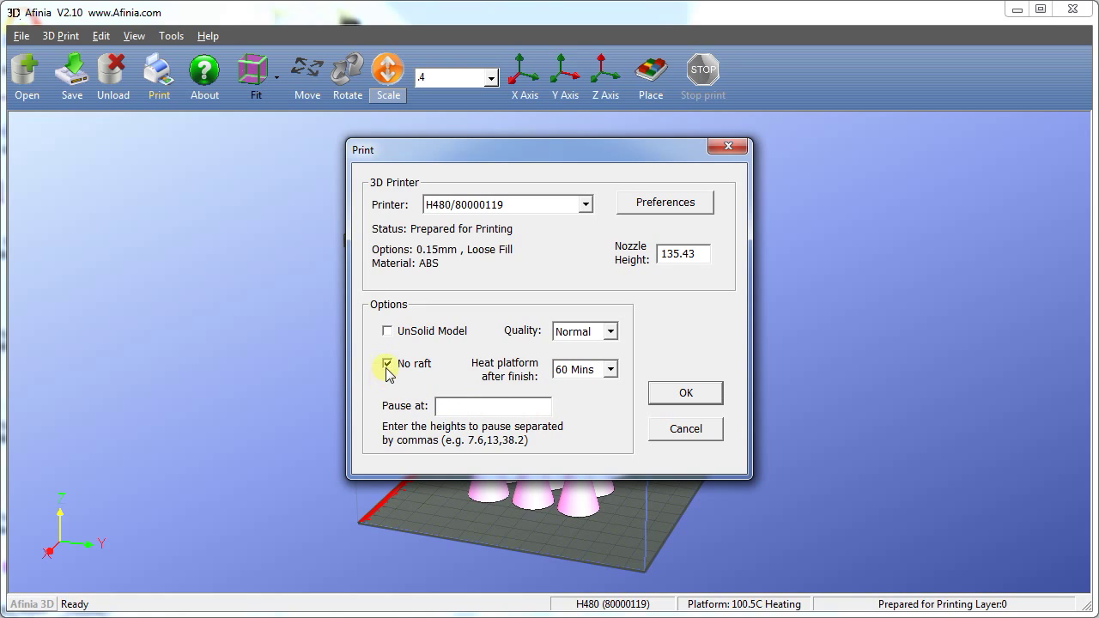
left_click(453, 407)
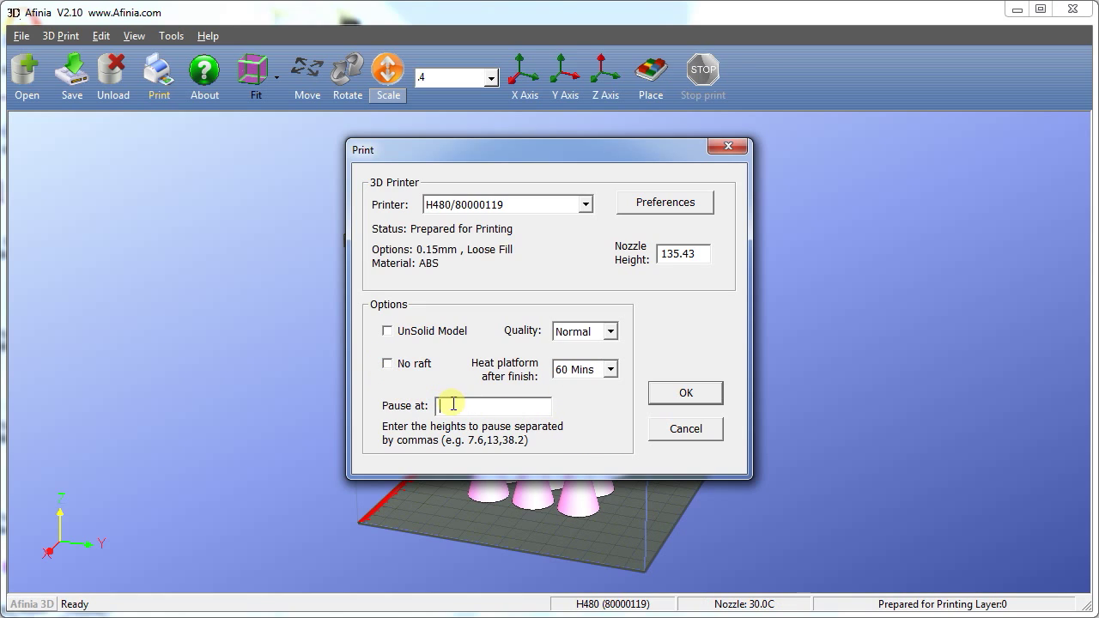
type("2")
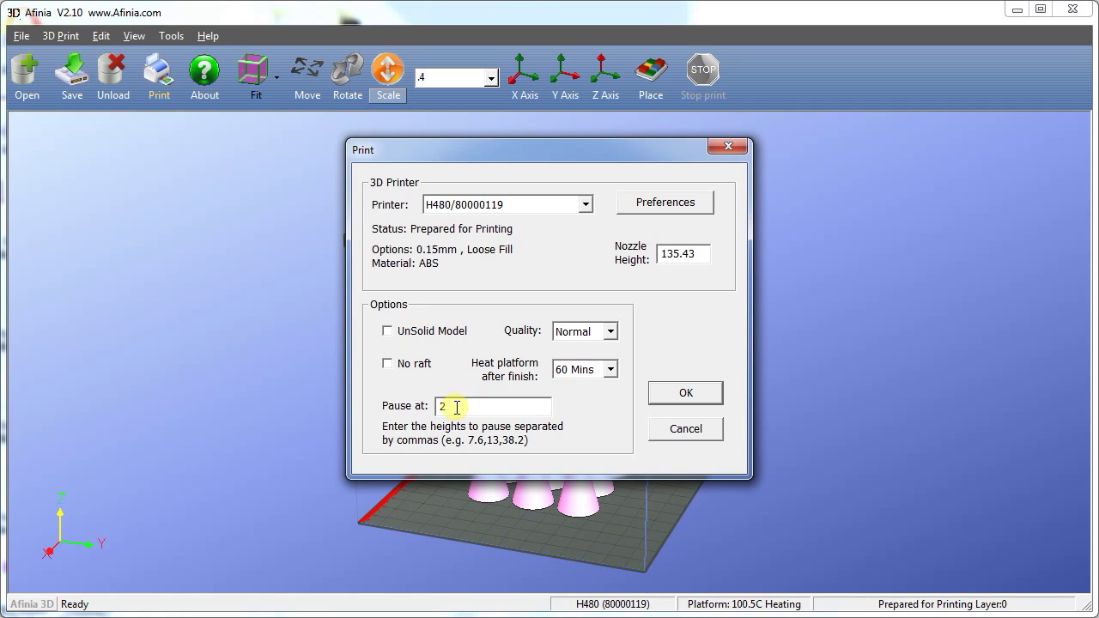
type(".5")
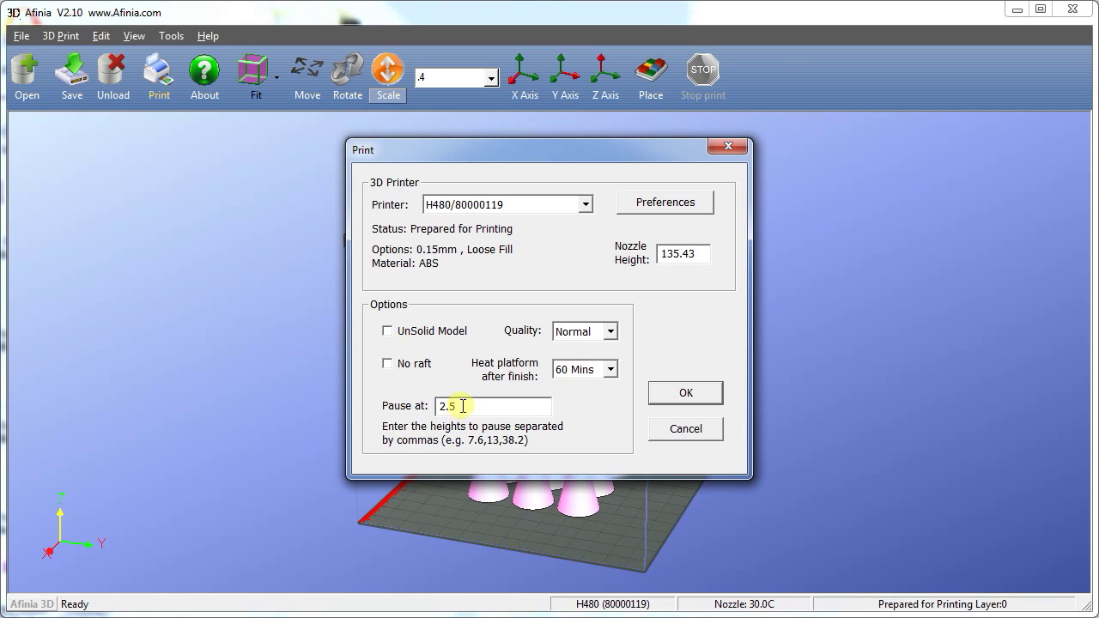
Confirm the print settings so the cones are sliced and sent, estimating 23.0 g and 2 h 53 min.
left_click(685, 392)
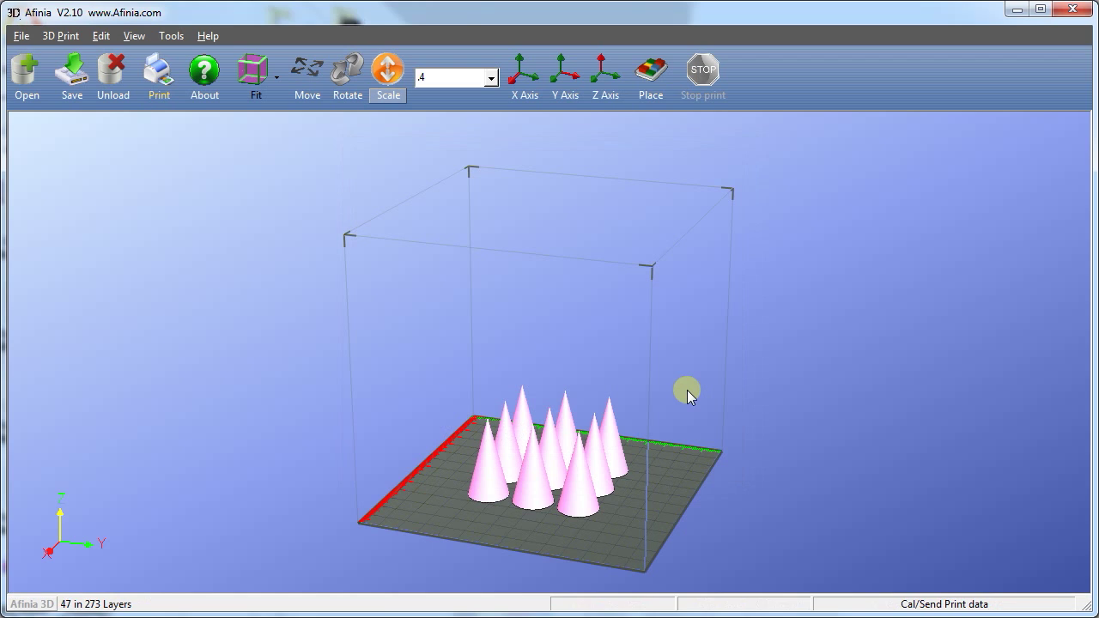